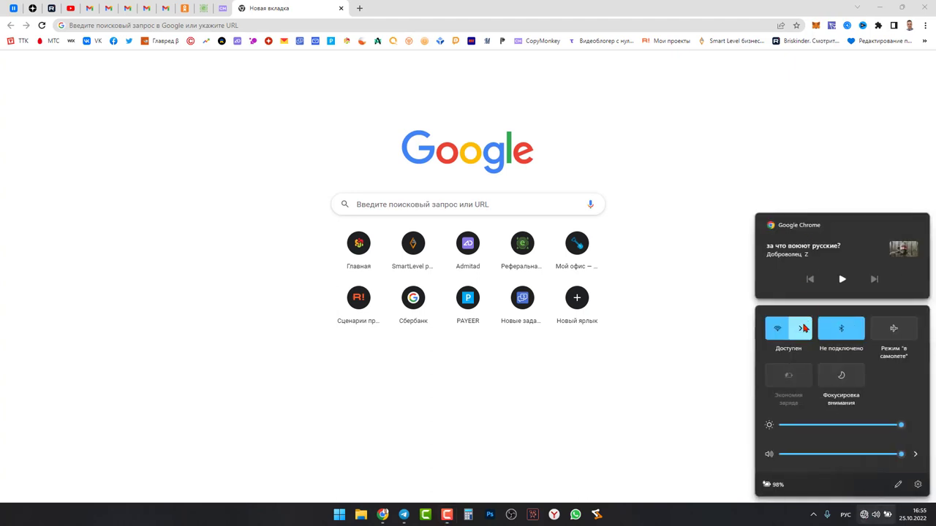
Step: Connect Windows 11 to the xiaomi-router-ra81_miapf1fb Wi-Fi network with Connect automatically enabled
left_click(802, 329)
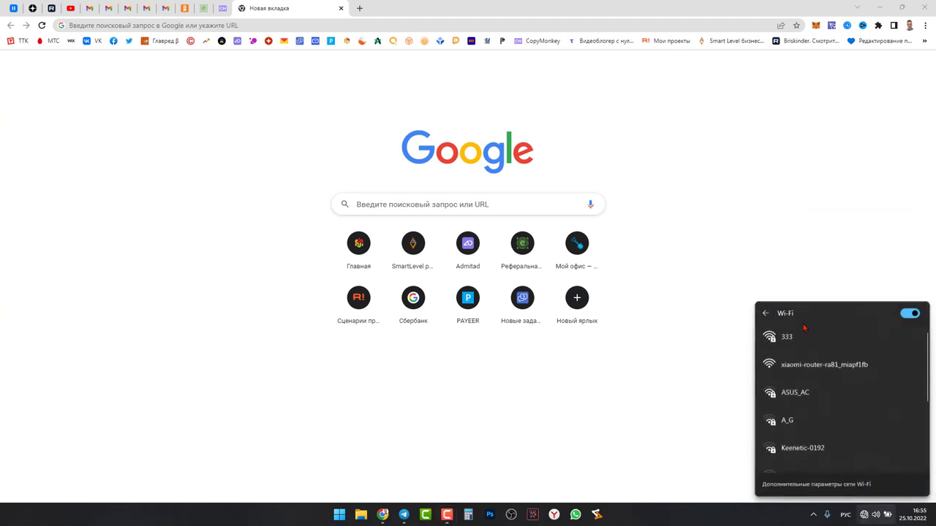
left_click(795, 365)
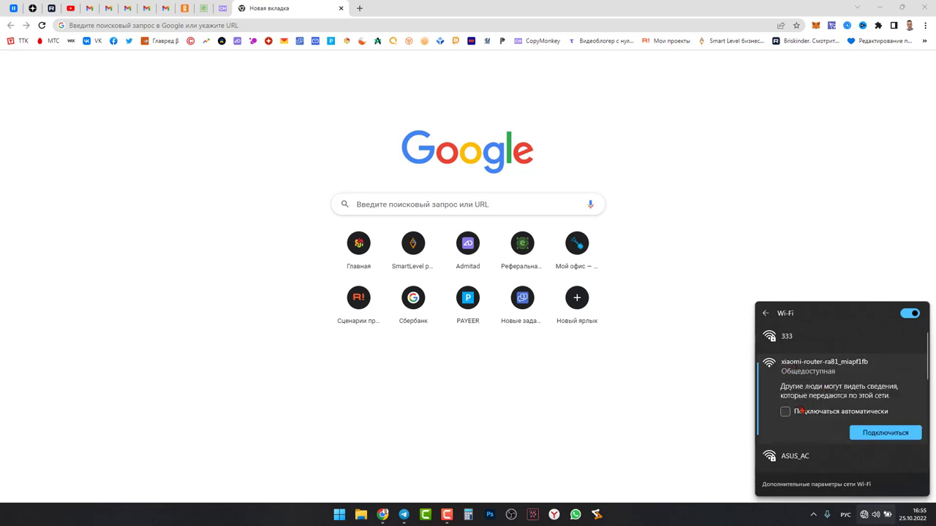
left_click(785, 412)
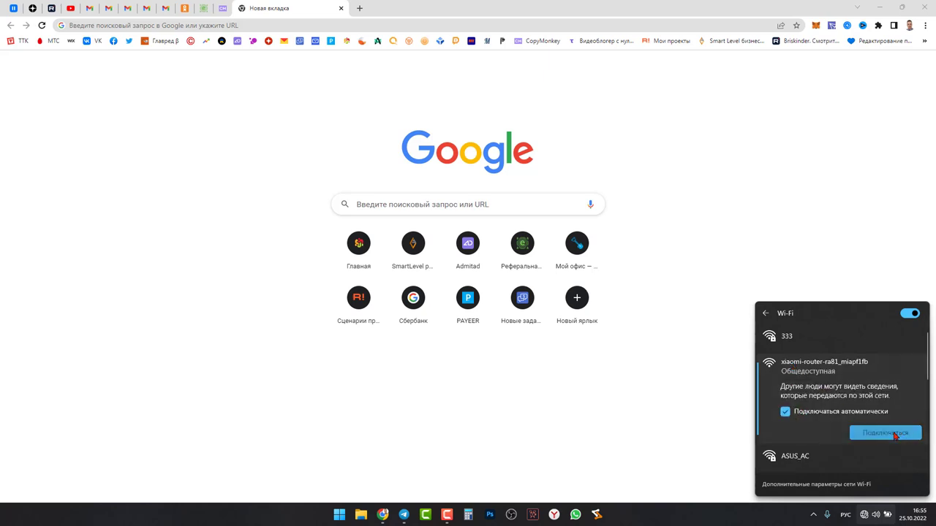
left_click(899, 433)
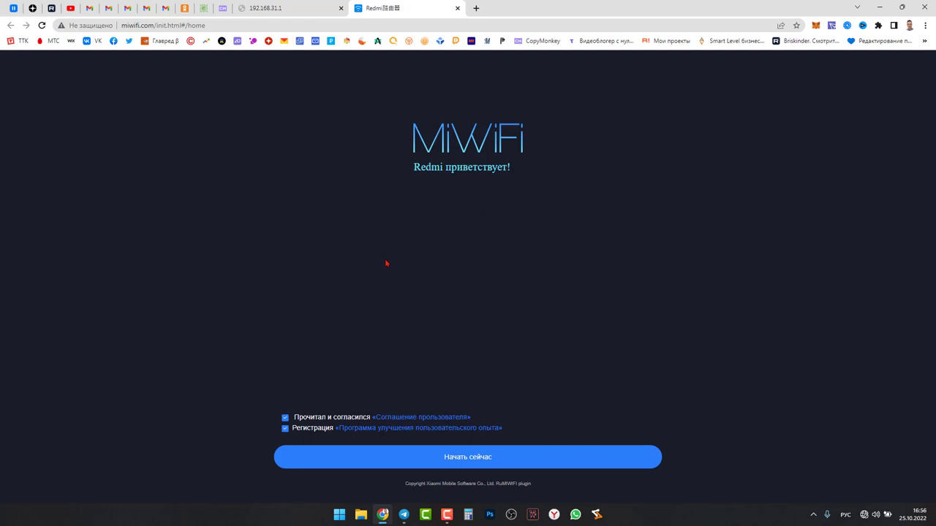
Step: Check the RUMIWIFI translation extension's settings, then start the MiWiFi setup wizard with Начать сейчас
left_click(878, 25)
scroll(765, 216, "down", 1)
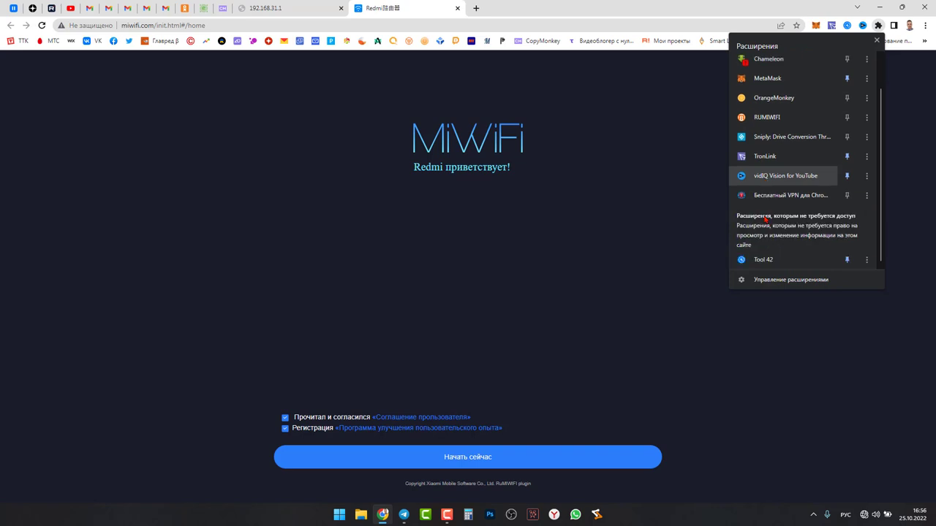
left_click(767, 118)
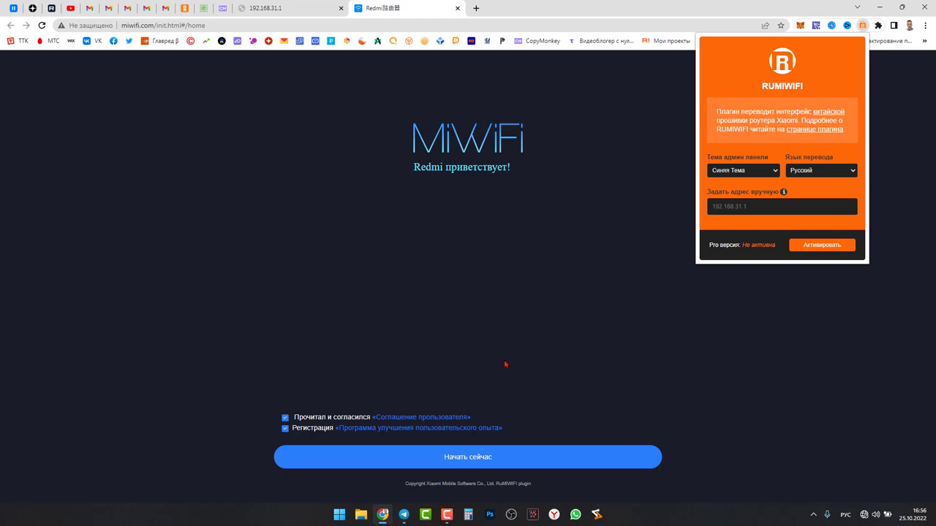
left_click(463, 463)
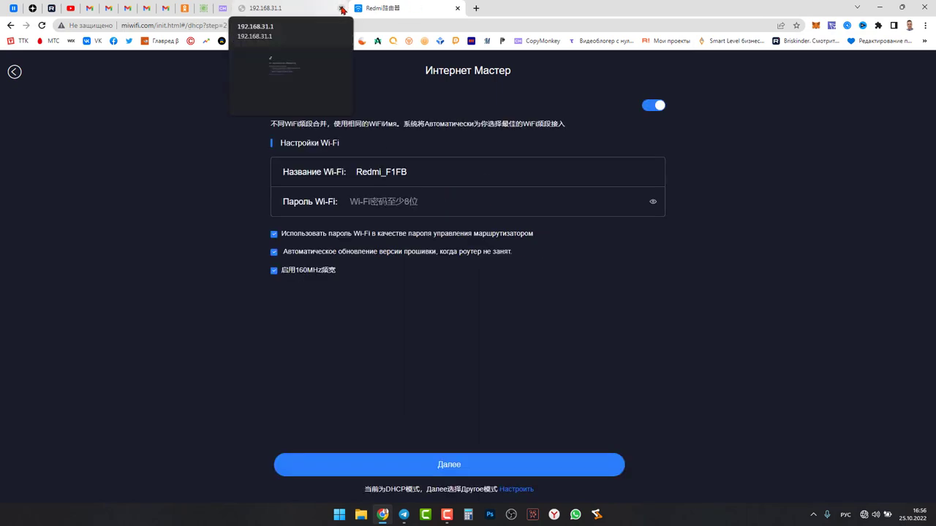
Step: Show the Wi-Fi password and replace the name's F1FB suffix so the network becomes Redmi_BRISKINDER
left_click(653, 204)
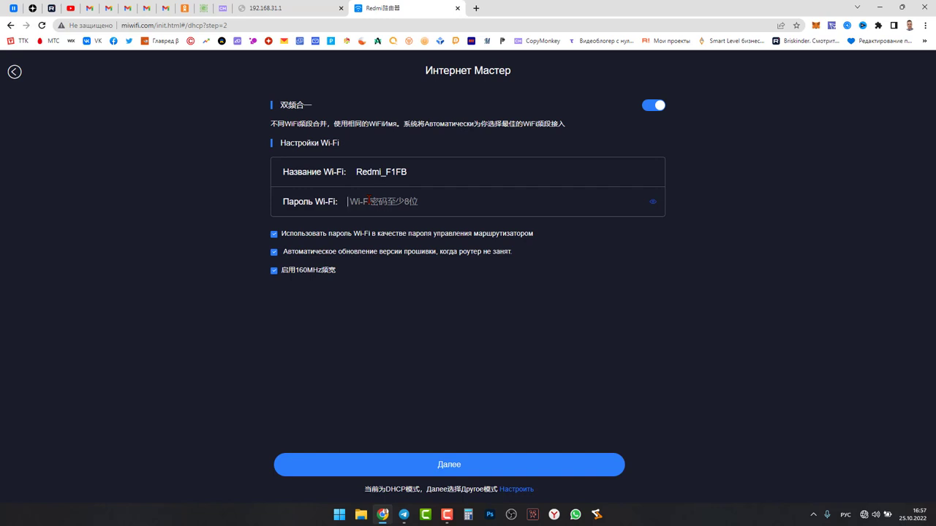
left_click_drag(407, 172, 385, 173)
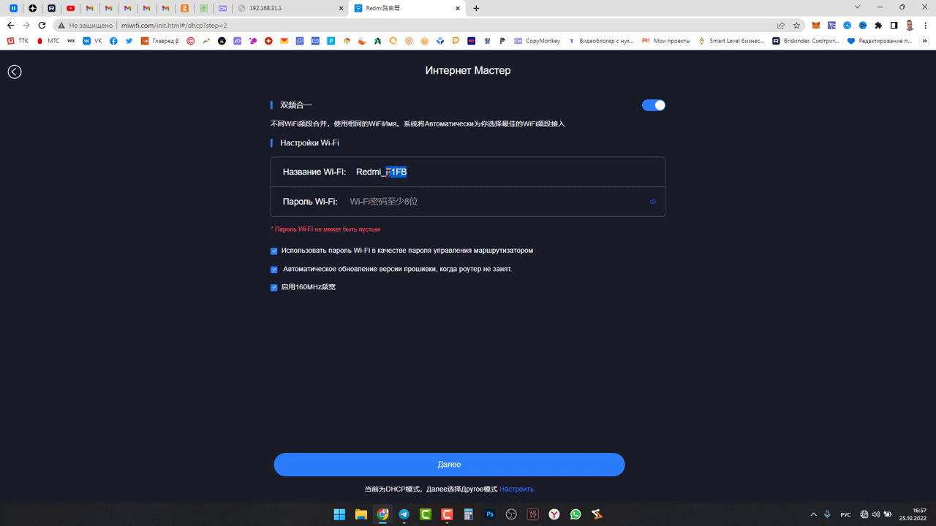
key("alt+shift")
type("5RISKINDER")
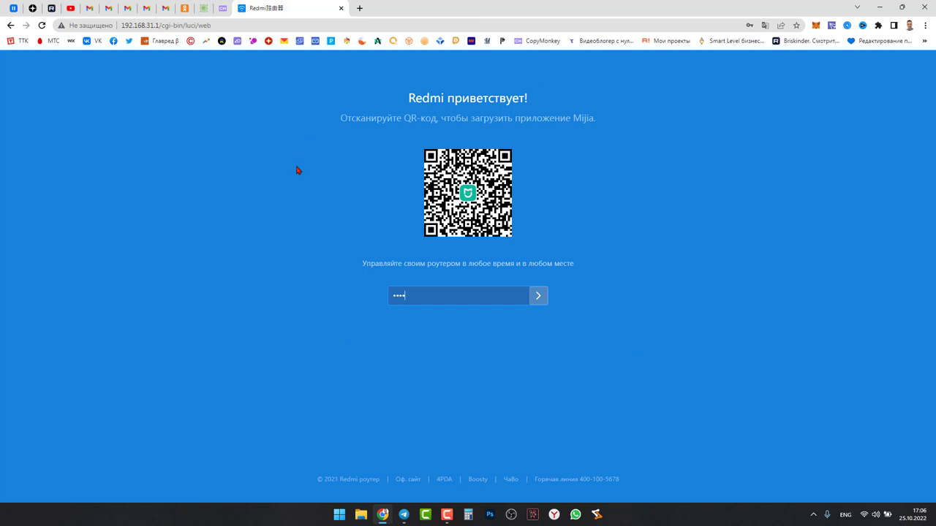
left_click(864, 515)
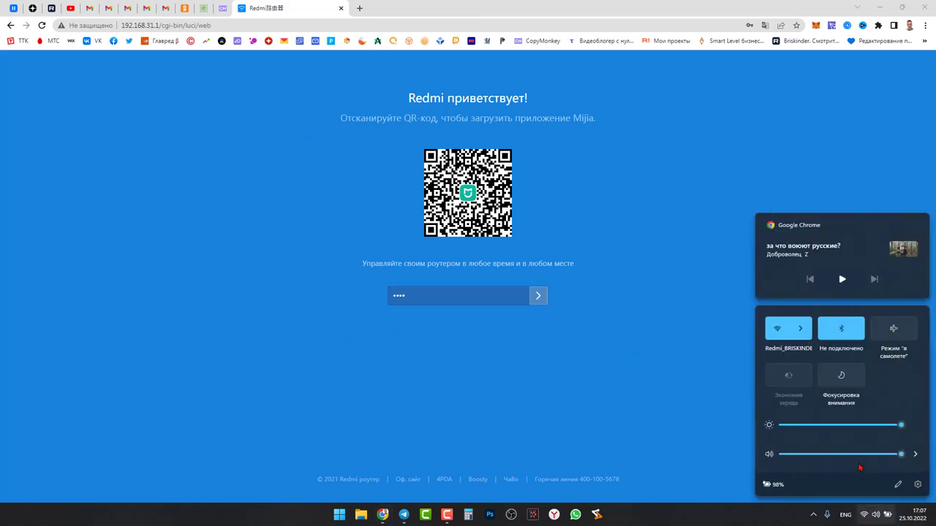
left_click(800, 333)
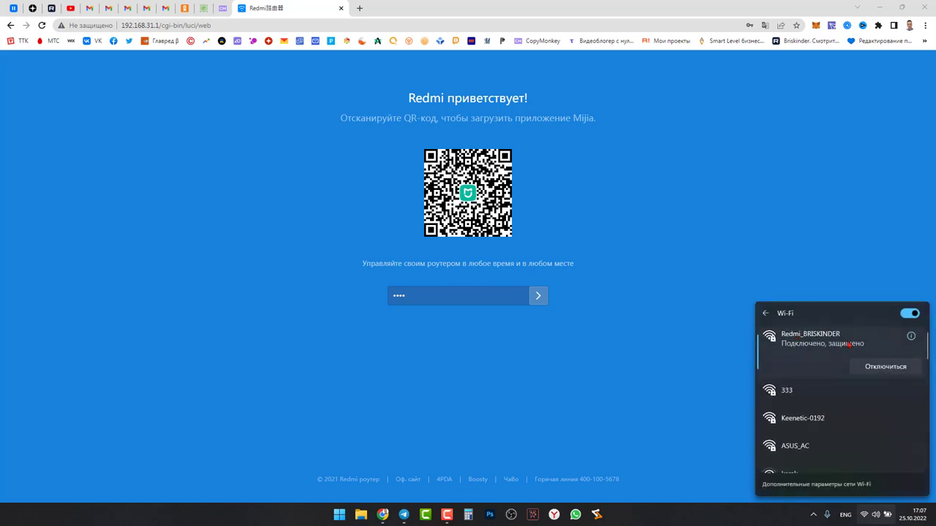
left_click(911, 337)
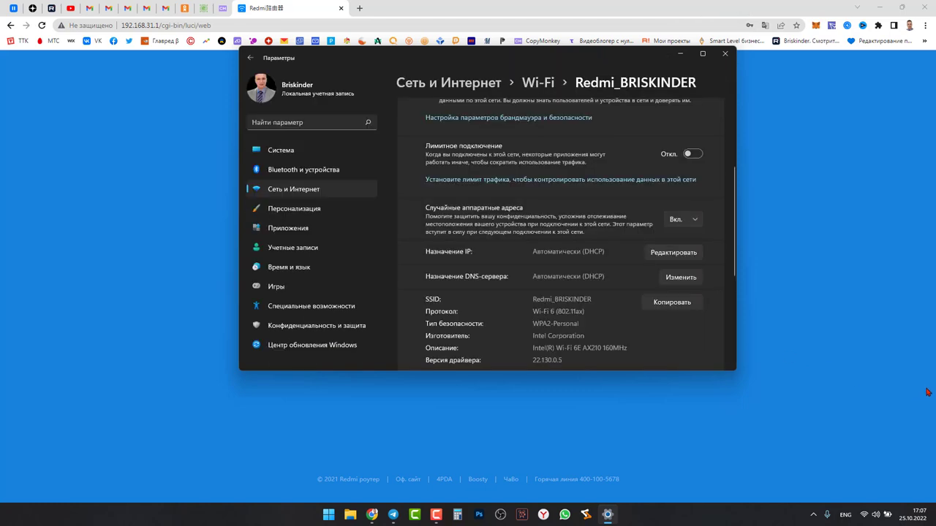
scroll(449, 270, "down", 3)
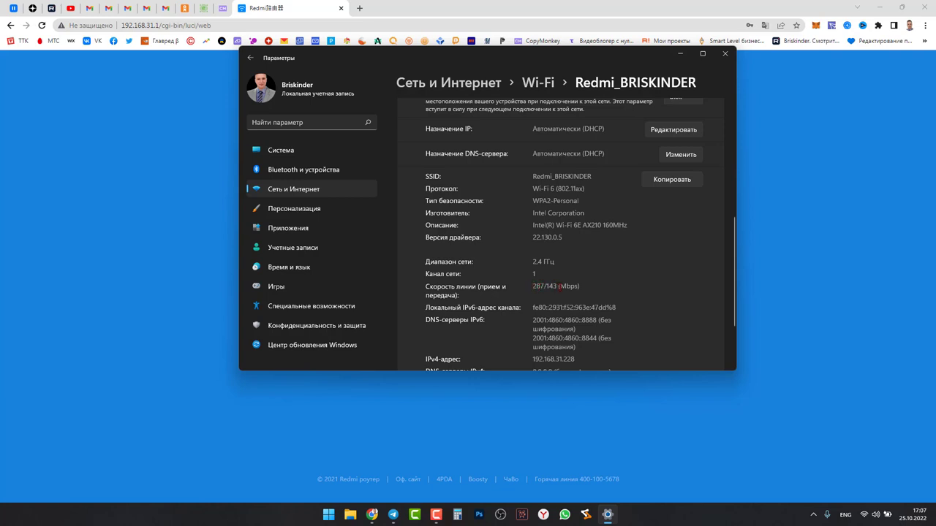
scroll(575, 283, "down", 1)
scroll(557, 288, "down", 1)
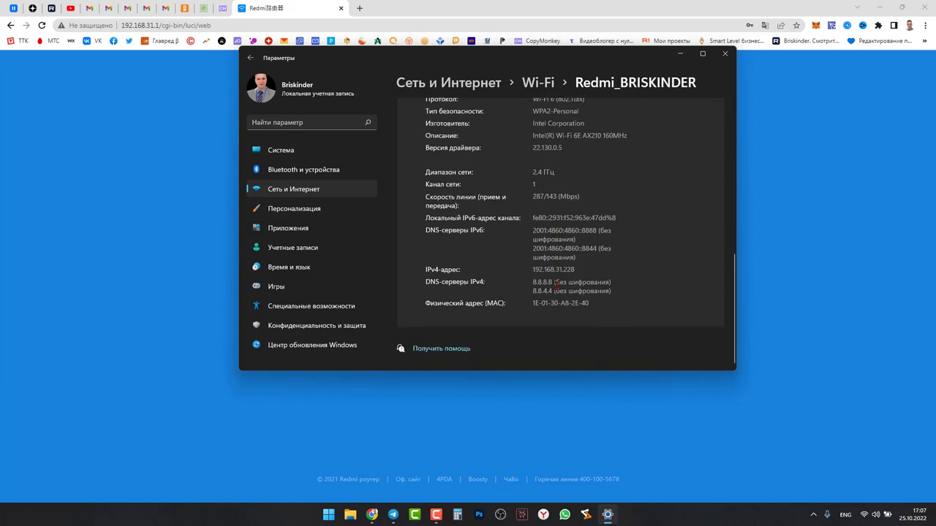
scroll(545, 265, "up", 8)
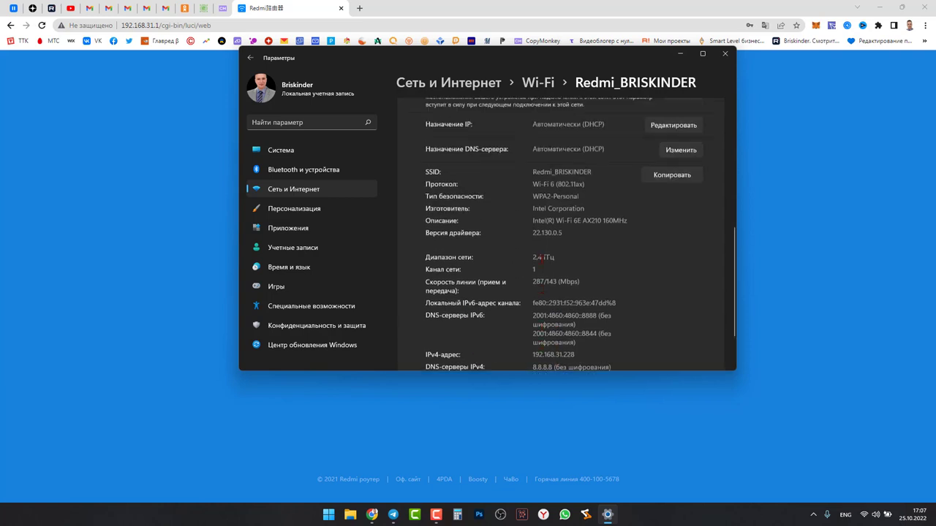
scroll(544, 265, "up", 2)
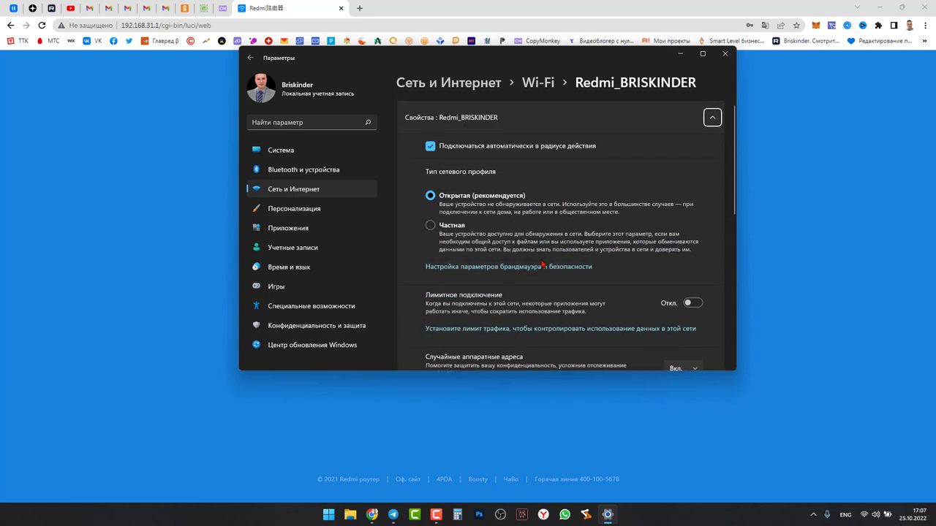
left_click(725, 55)
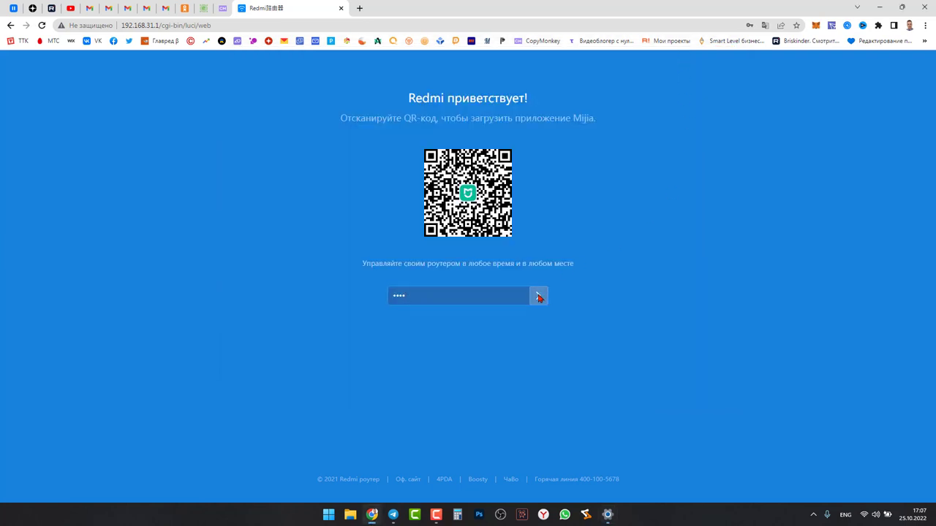
Step: After a wrong-password error, re-enter the correct router admin password and log in
left_click(538, 296)
left_click(447, 296)
key("BackSpace")
key("BackSpace")
key("BackSpace")
key("BackSpace")
type("••")
left_click(538, 295)
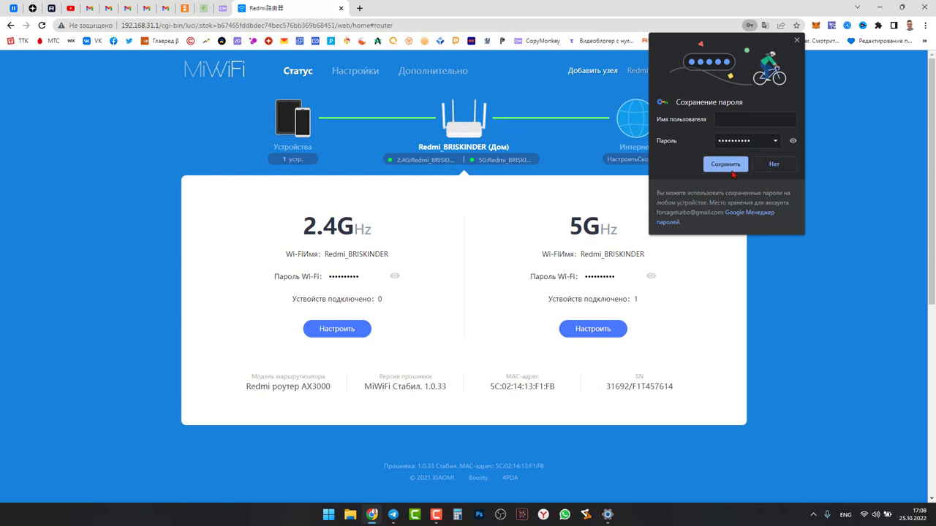
Step: Accept Chrome's Save password prompt (Сохранить) for the MiWiFi admin login
left_click(727, 167)
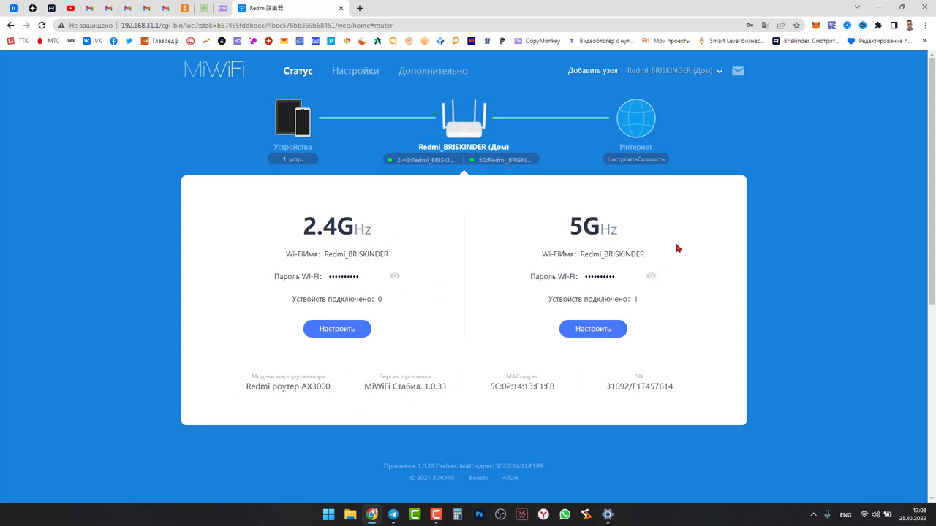
Step: In Wi-Fi settings, set the 2.4G channel width (Ширина) to 40MHz
left_click(588, 334)
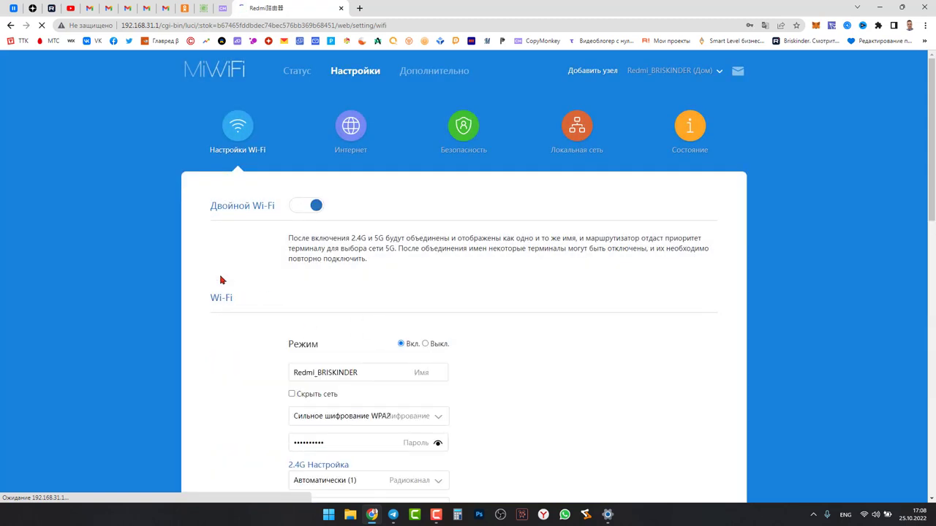
scroll(242, 249, "down", 2)
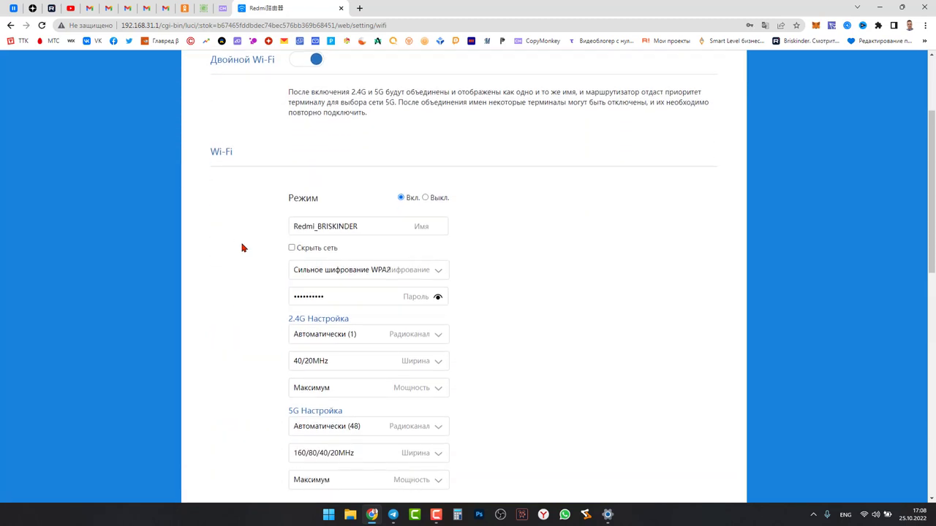
scroll(242, 249, "down", 1)
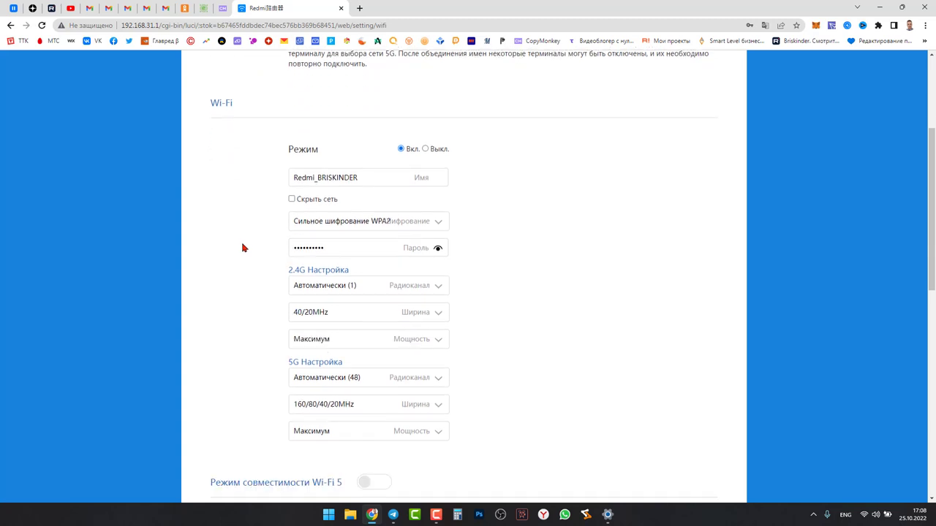
scroll(242, 249, "down", 1)
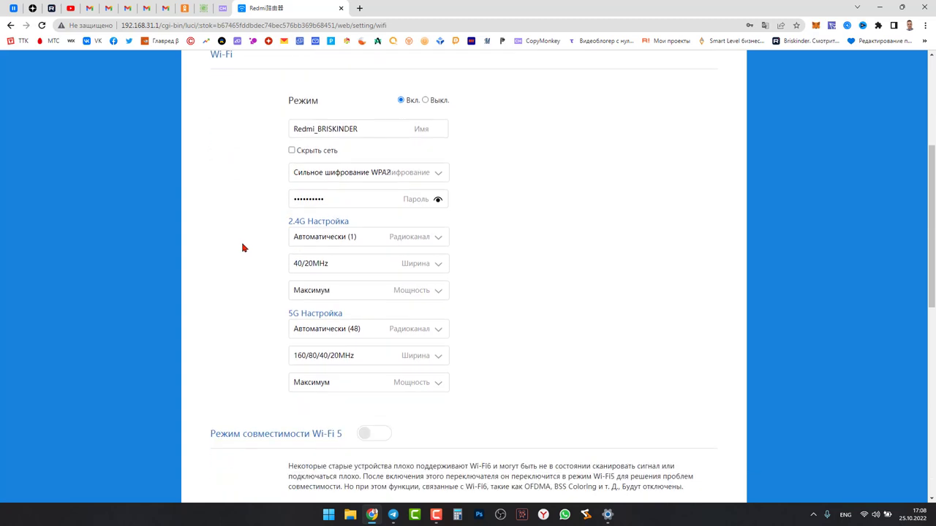
left_click(438, 267)
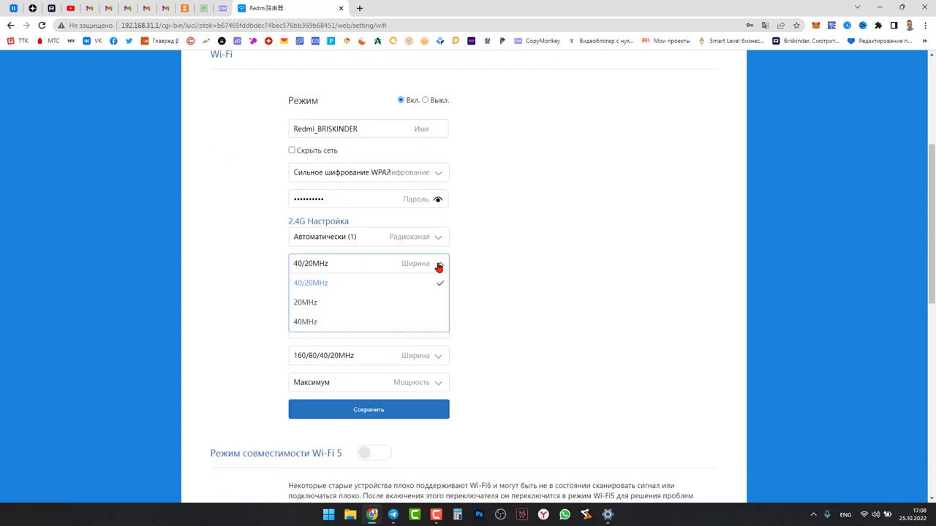
left_click(353, 323)
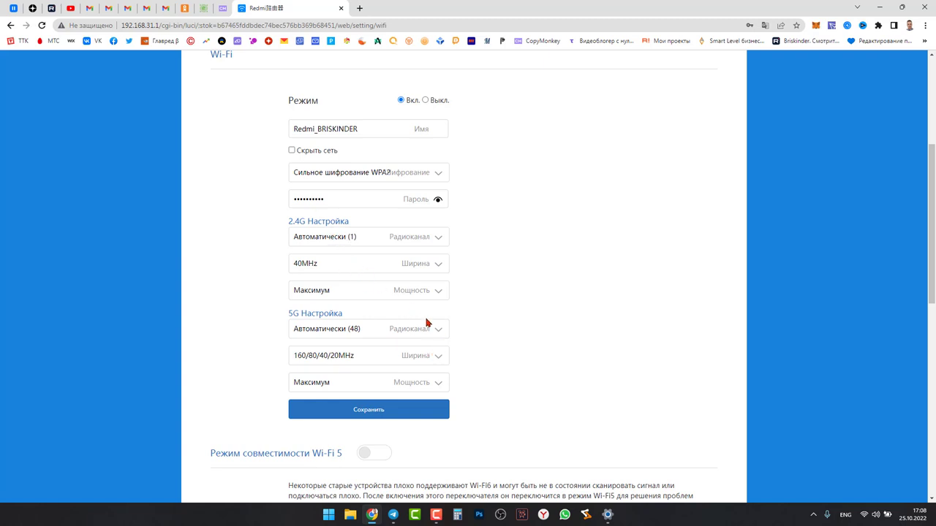
Step: Keep the 5G channel width at 160/80/40/20MHz and return to the page top
scroll(537, 329, "down", 1)
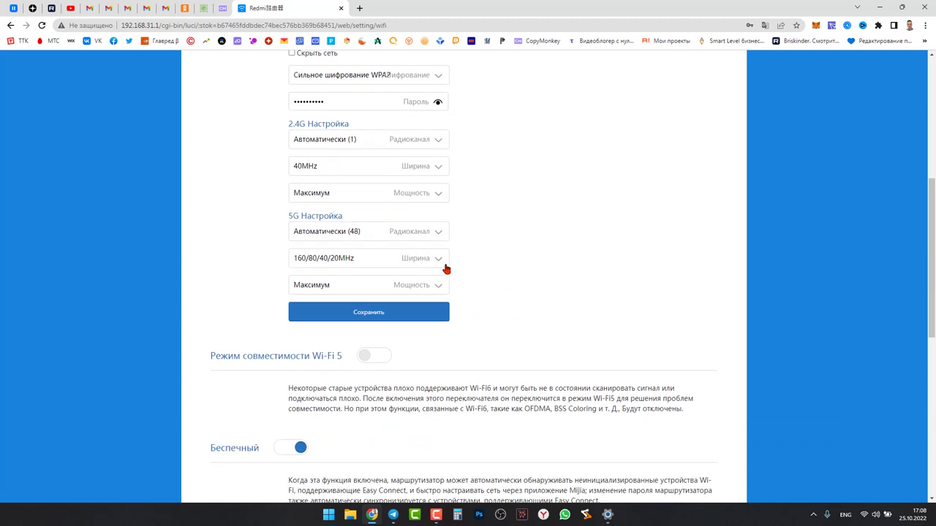
left_click(436, 261)
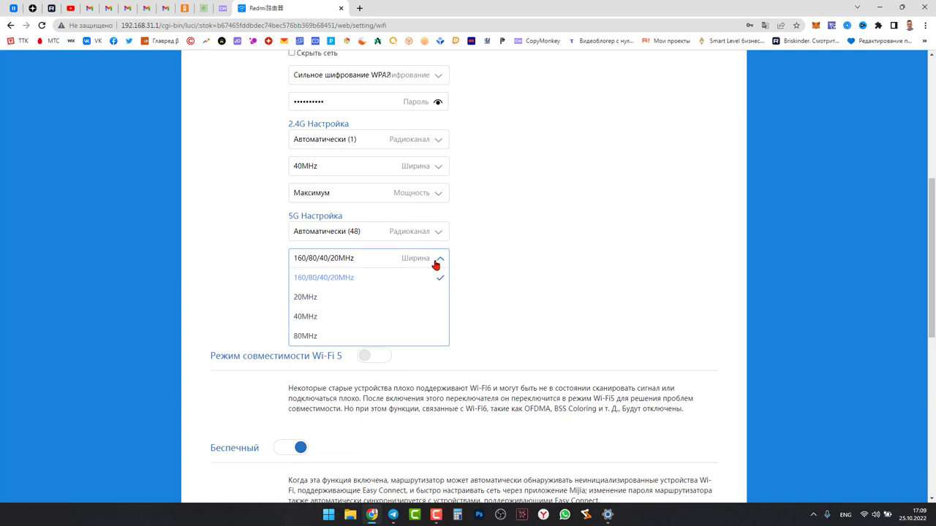
left_click(348, 280)
scroll(526, 302, "up", 1)
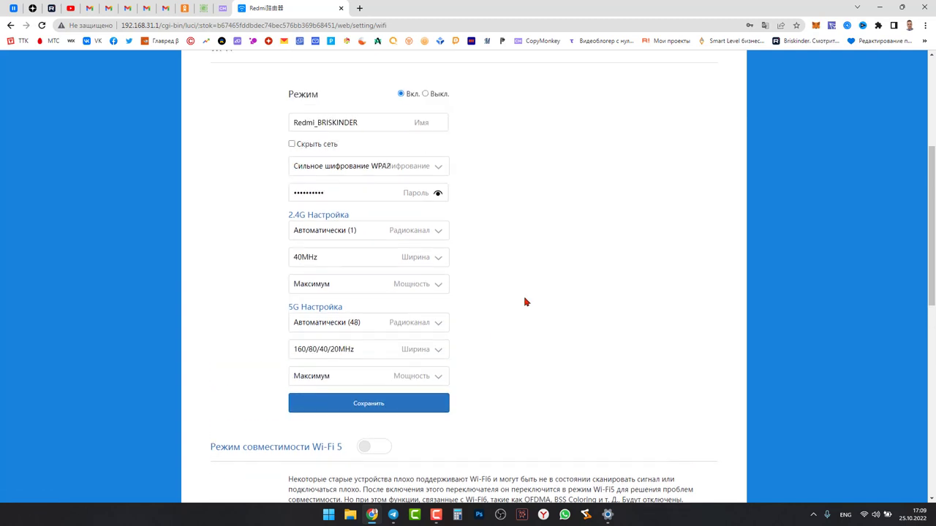
scroll(524, 302, "up", 1)
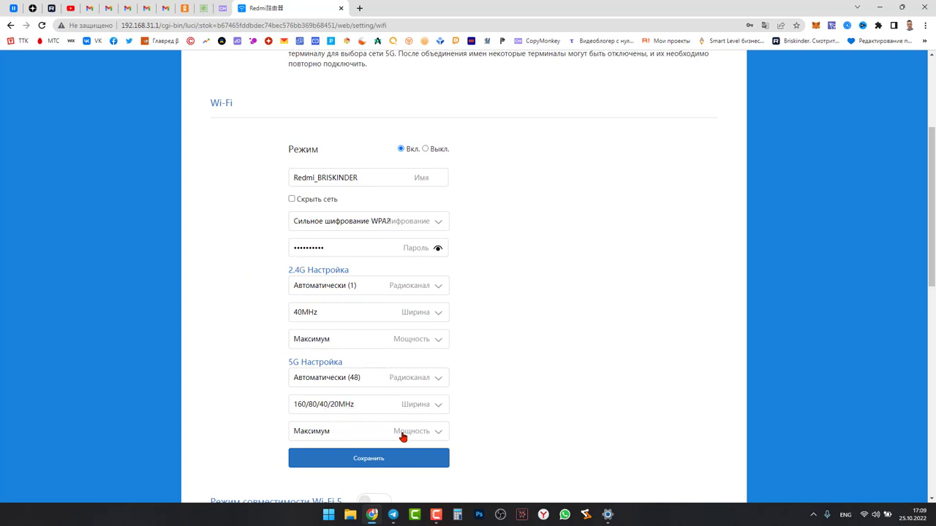
scroll(511, 354, "up", 2)
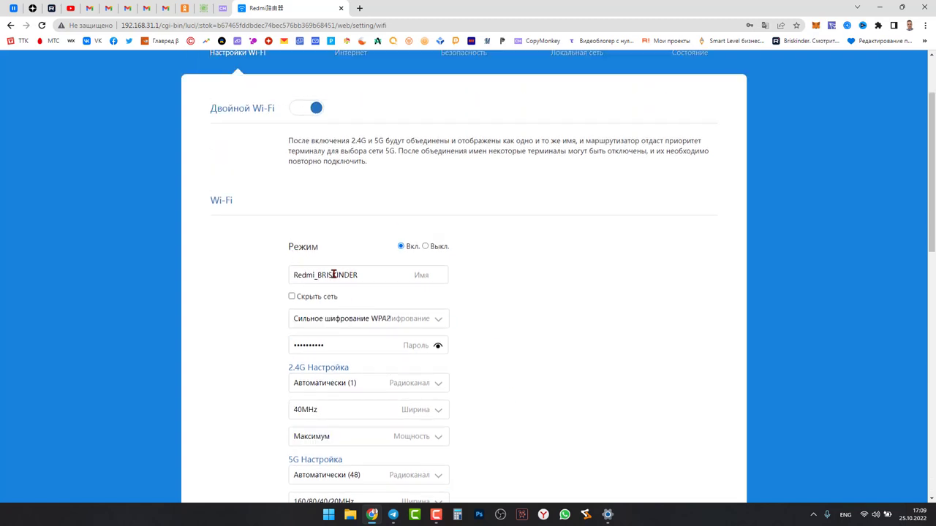
scroll(313, 242, "up", 1)
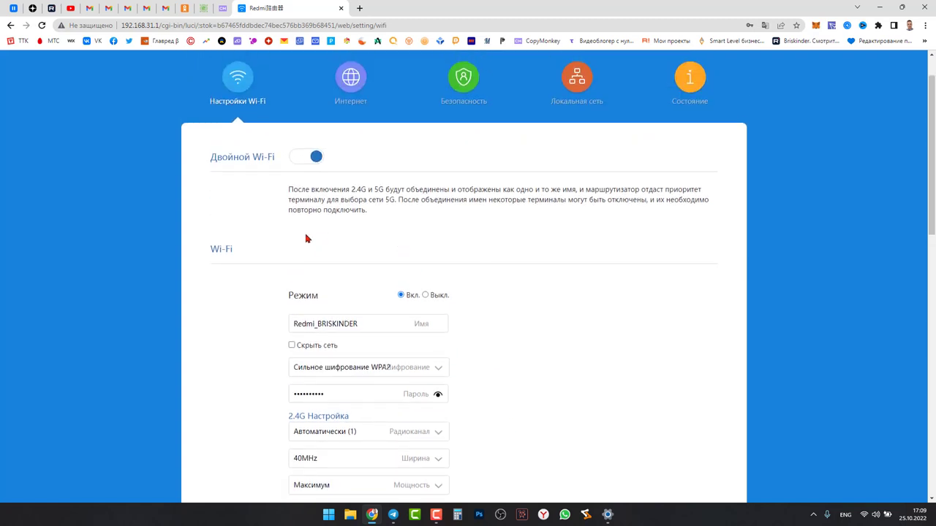
scroll(304, 239, "up", 1)
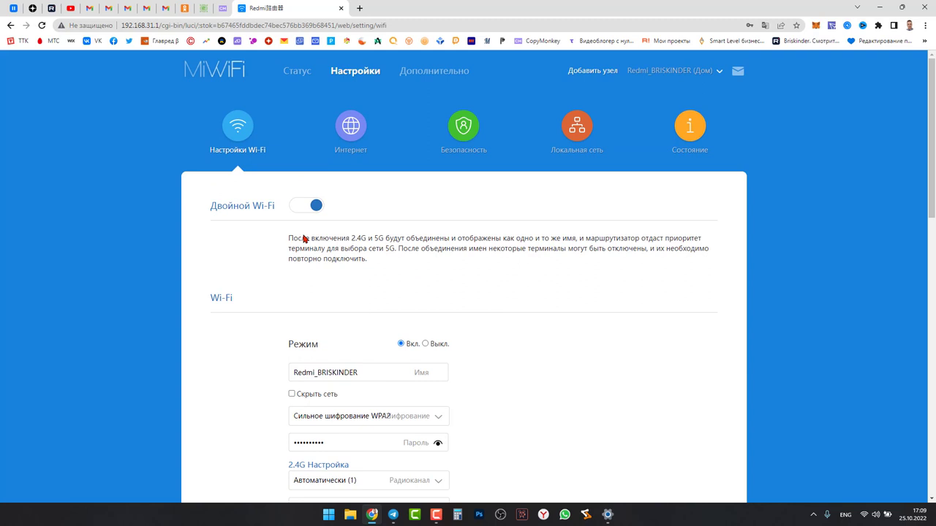
Step: In Internet settings, preview the Static IP connection type, then switch back to DHCP
left_click(349, 130)
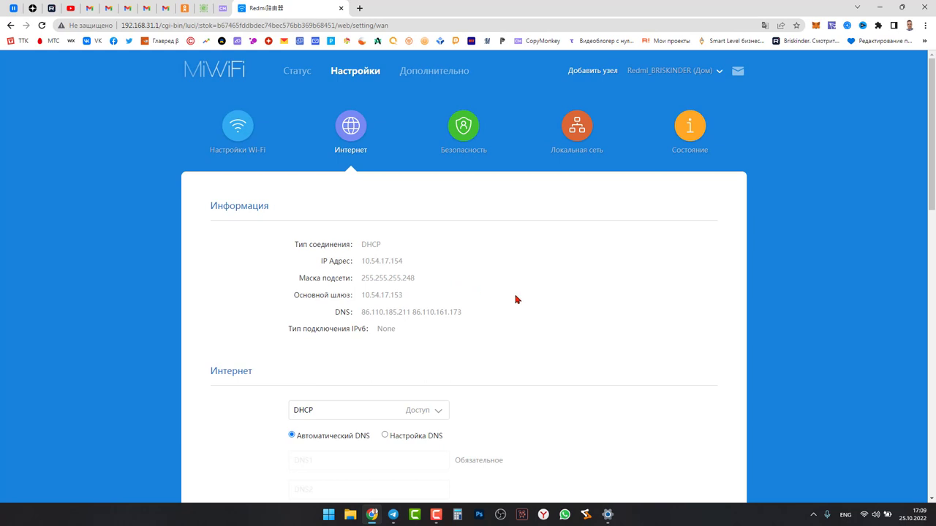
scroll(515, 300, "down", 1)
scroll(515, 300, "down", 2)
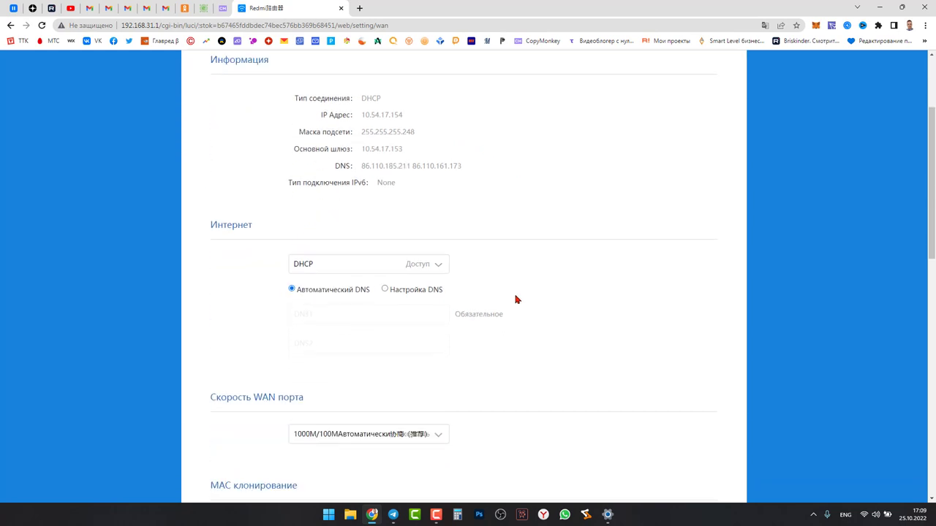
left_click(437, 267)
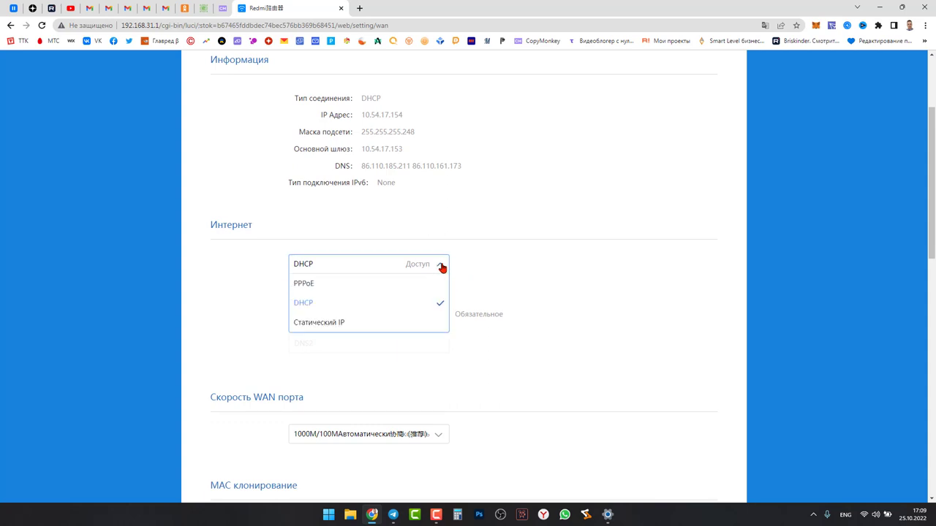
left_click(354, 329)
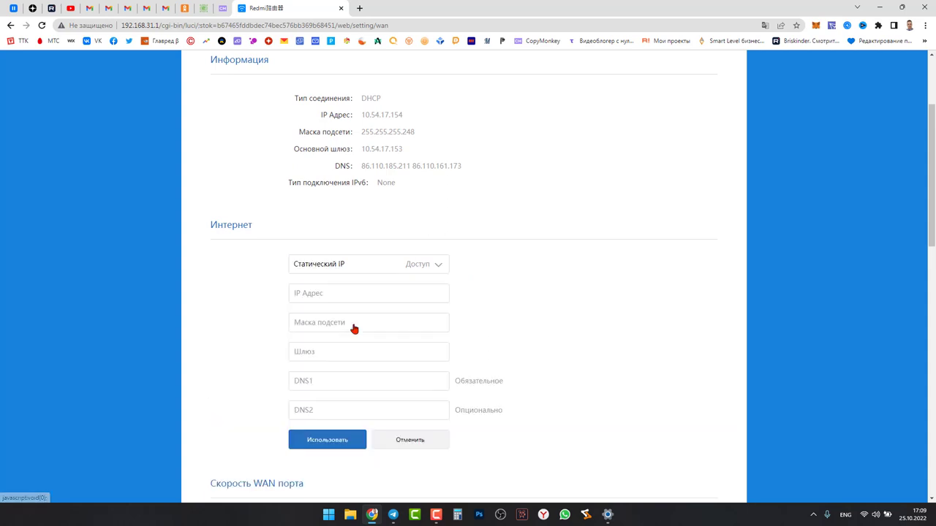
left_click(442, 270)
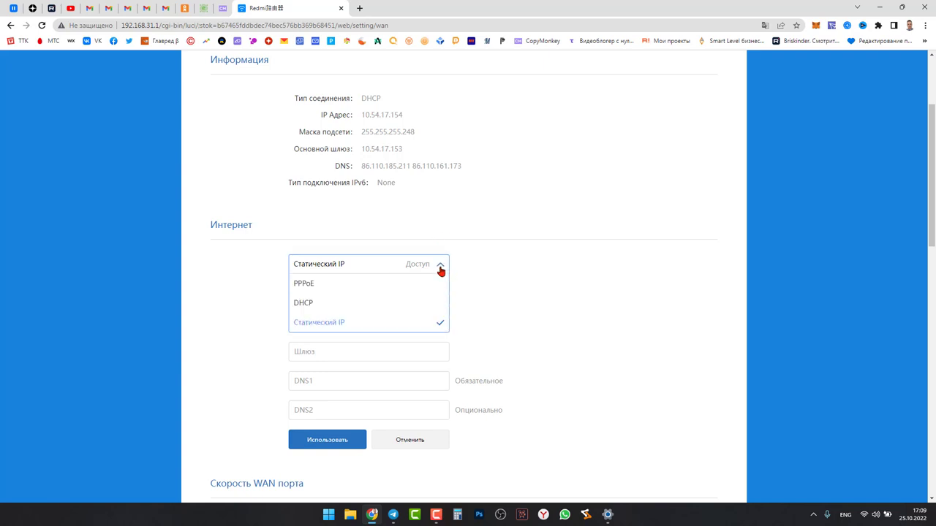
left_click(380, 308)
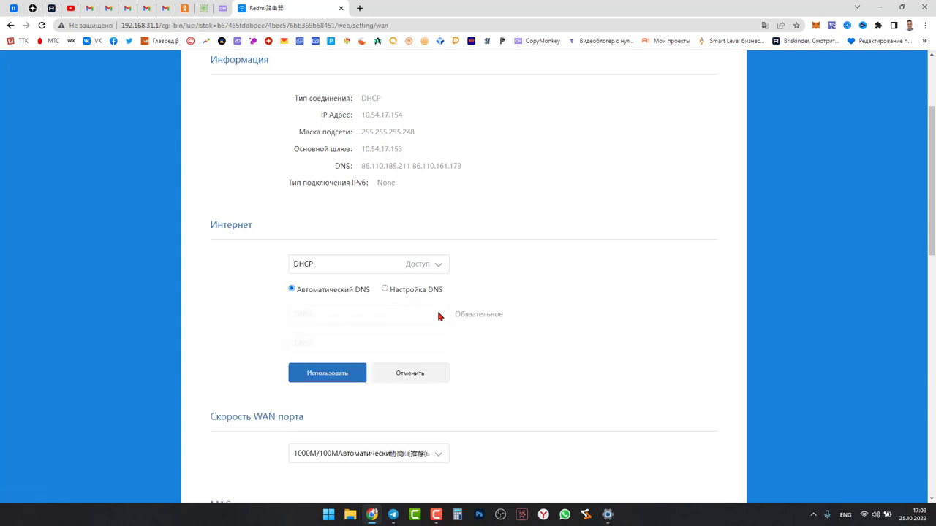
Step: Preview the PPPoE login fields, then return the connection type to DHCP
left_click(440, 269)
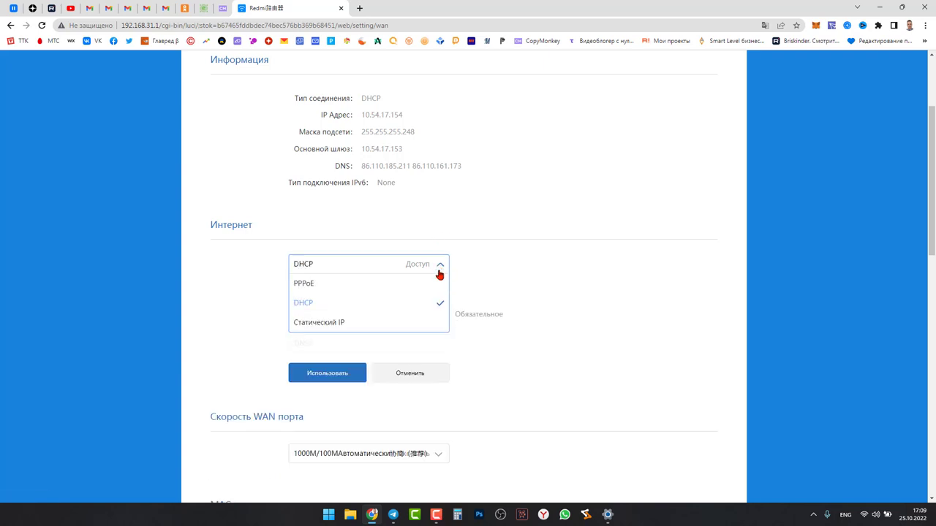
left_click(385, 284)
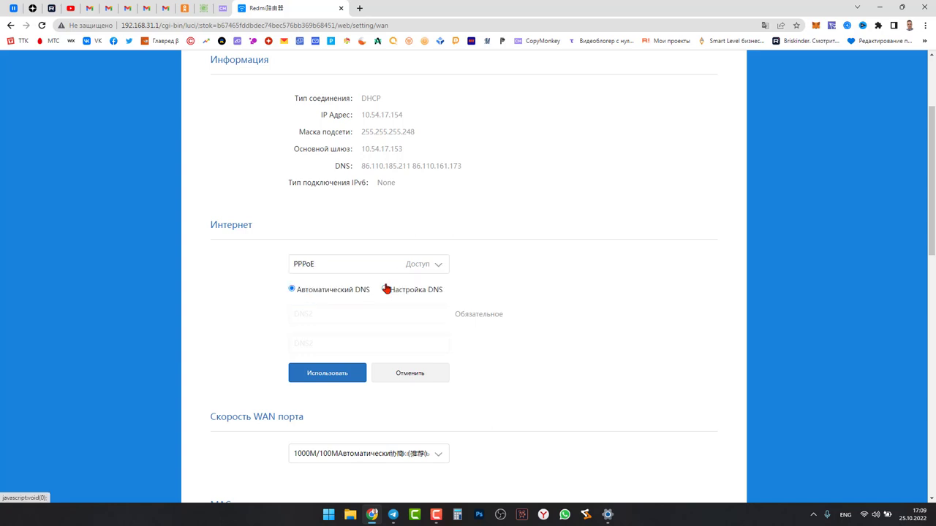
left_click(439, 268)
left_click(385, 301)
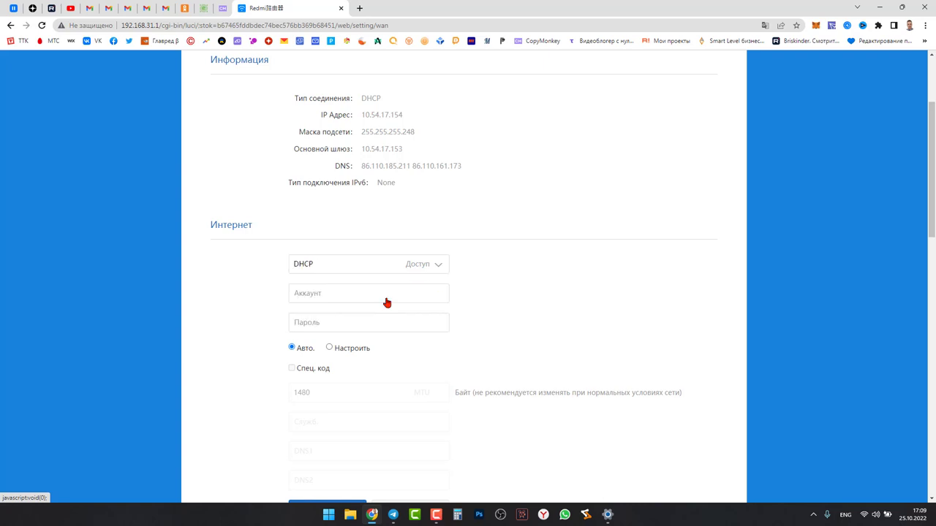
scroll(579, 313, "down", 1)
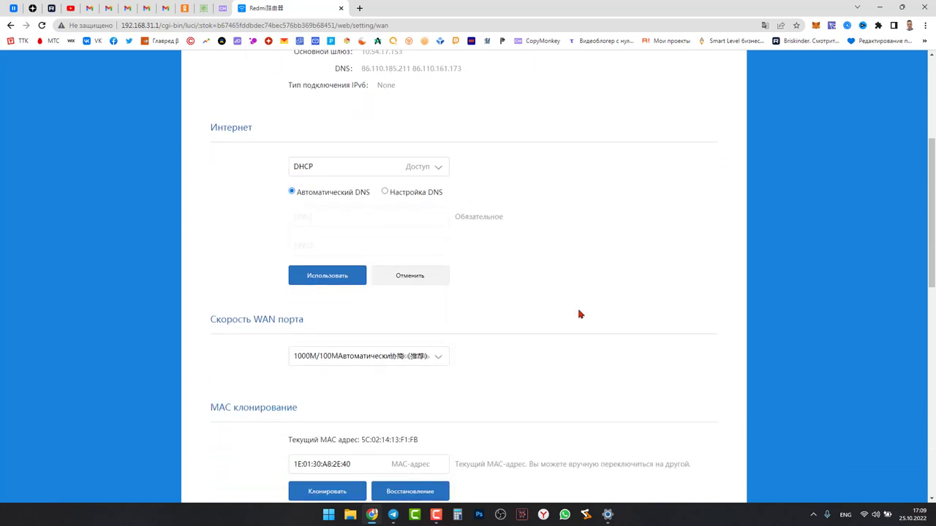
Step: Apply the DHCP Internet settings with Использовать, then go to the Security page
left_click(326, 278)
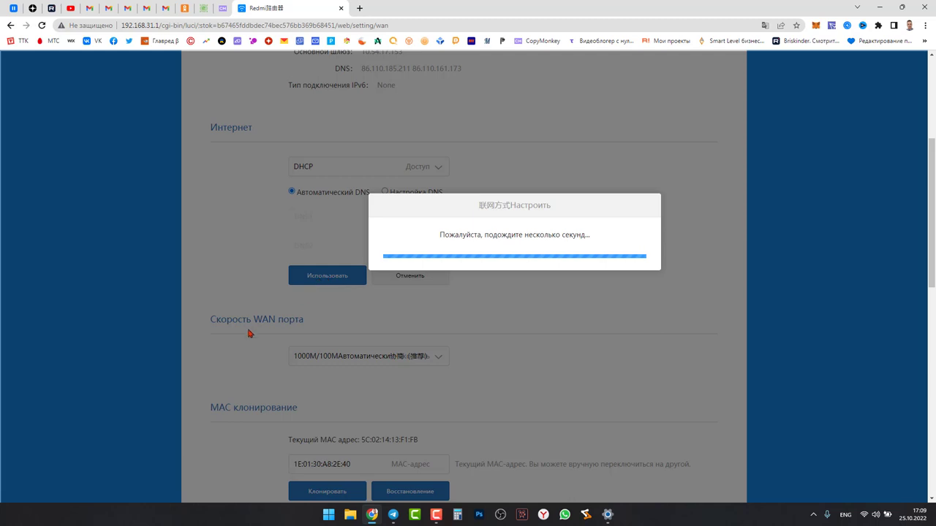
scroll(223, 371, "down", 1)
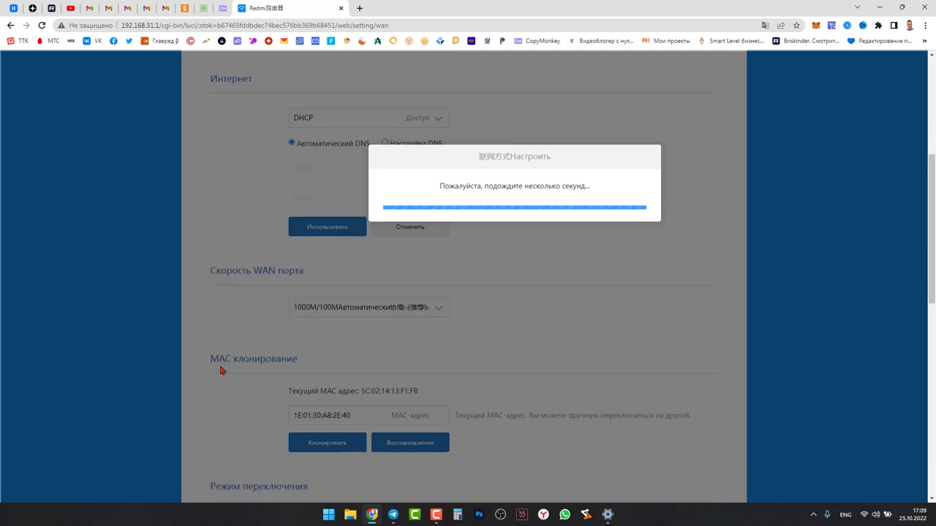
scroll(222, 371, "down", 2)
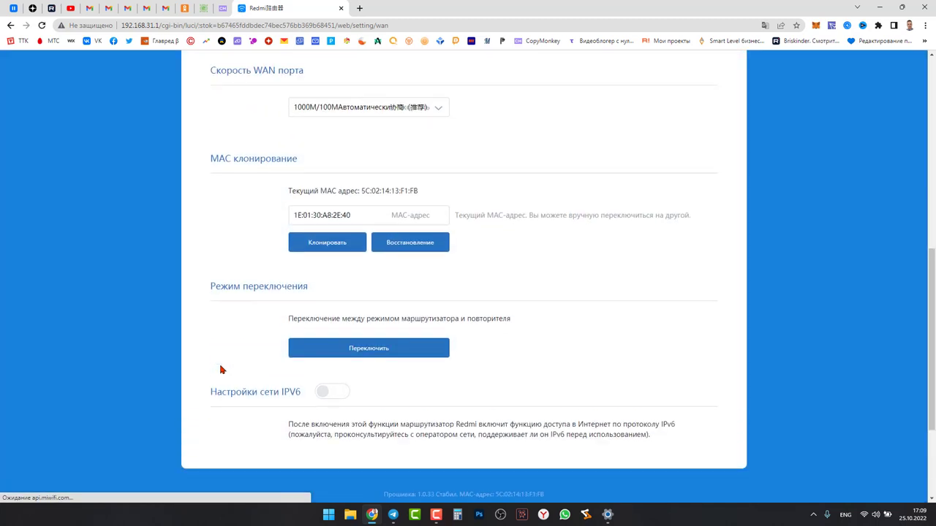
scroll(221, 371, "up", 6)
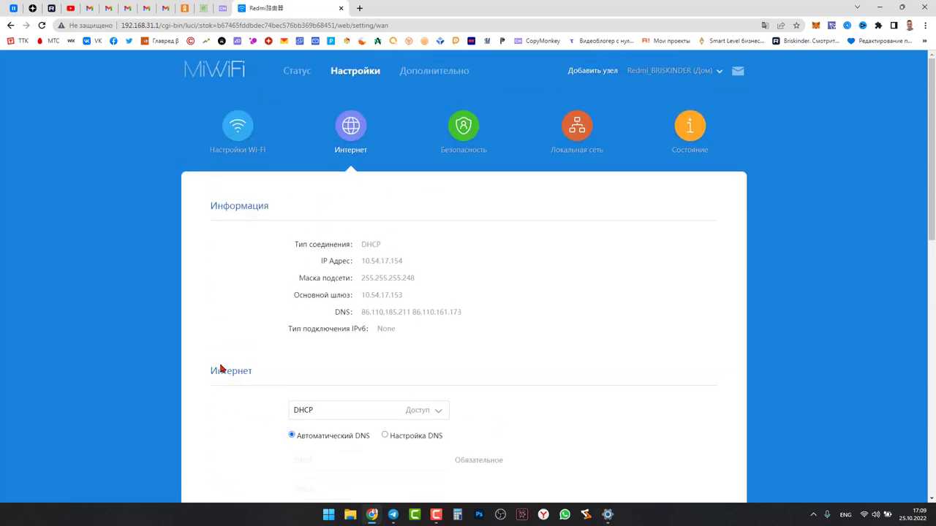
left_click(459, 142)
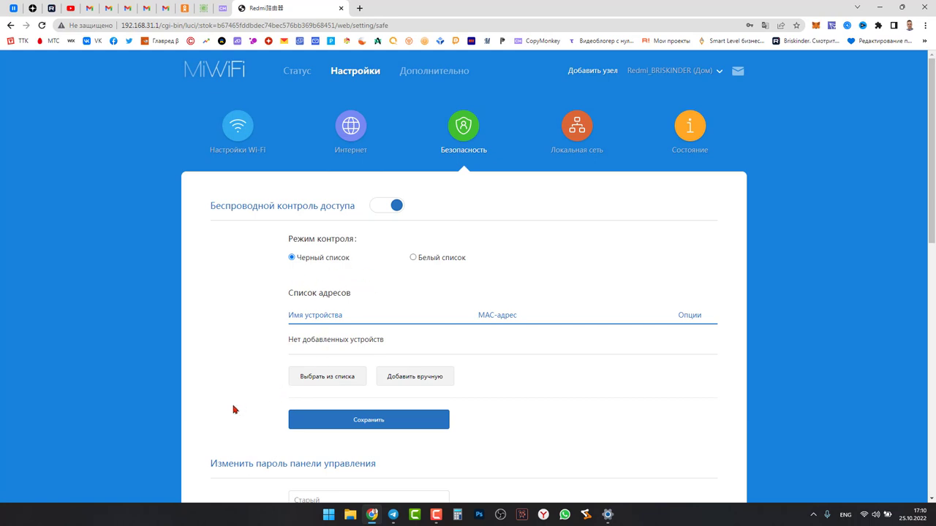
Step: Review Local network DHCP (addresses 5–254, 720-minute lease, IP 192.168.31.1), then view the firmware status page
scroll(227, 408, "down", 2)
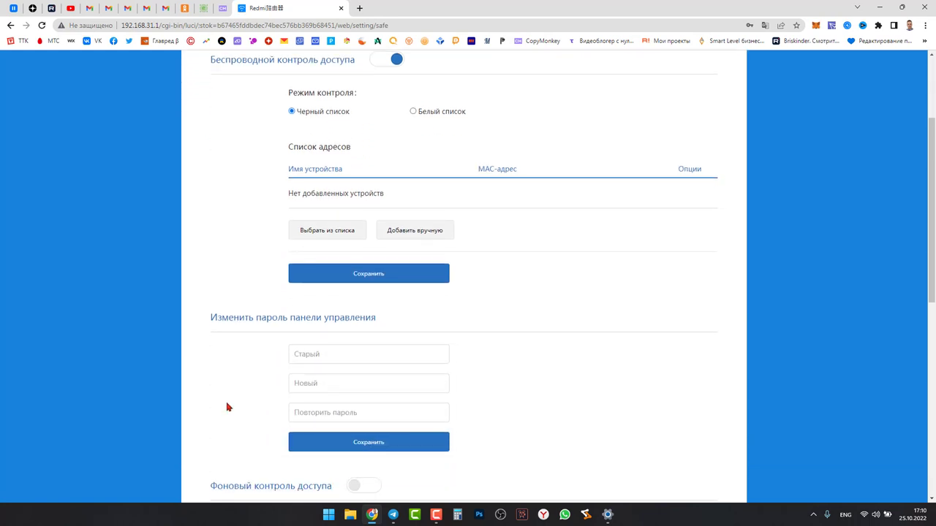
scroll(227, 407, "up", 2)
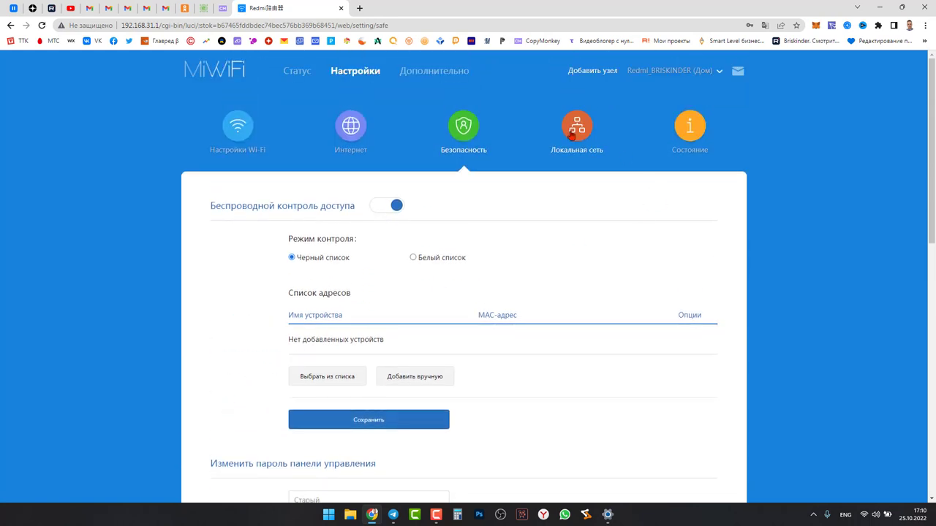
left_click(576, 134)
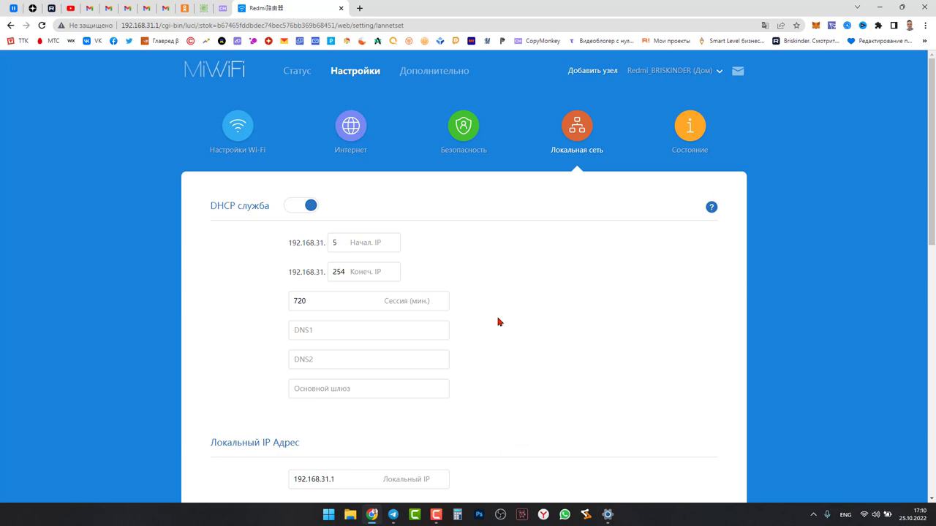
scroll(498, 322, "down", 2)
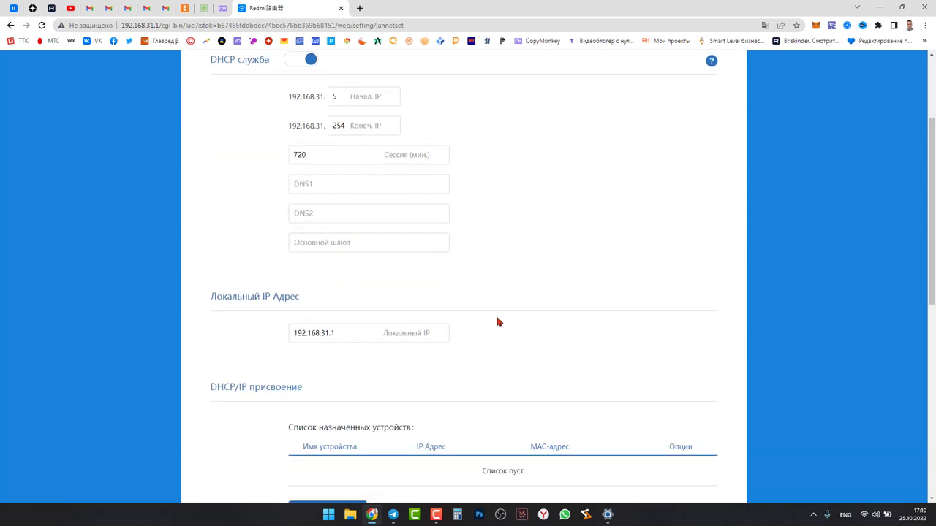
scroll(497, 322, "up", 2)
left_click(691, 126)
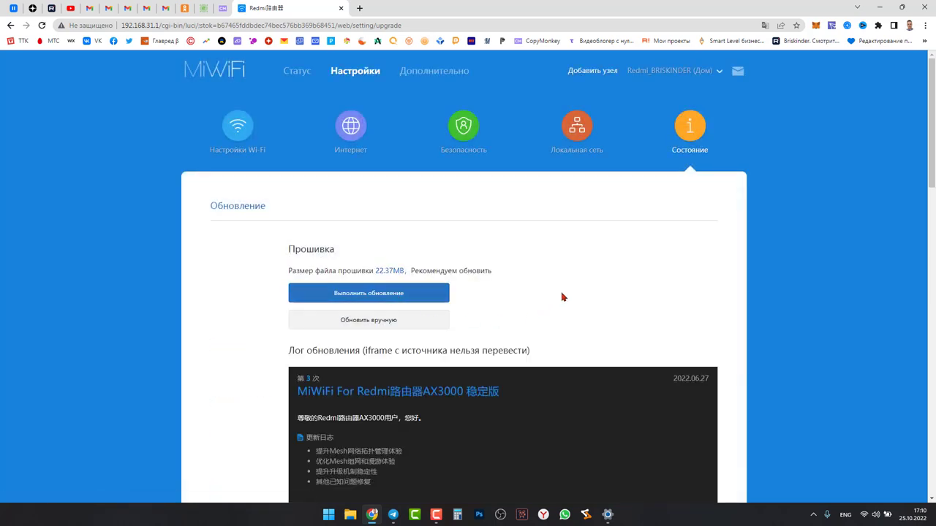
Step: Install the recommended 22.37MB firmware update, upgrading the router from 1.0.33 to MiWiFi Stable 1.0.62
scroll(560, 300, "down", 2)
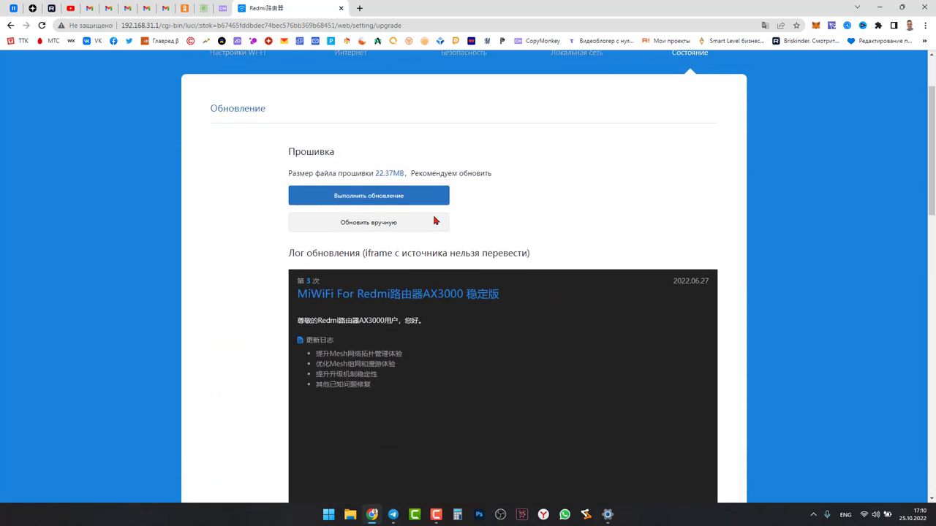
left_click(376, 200)
left_click(470, 294)
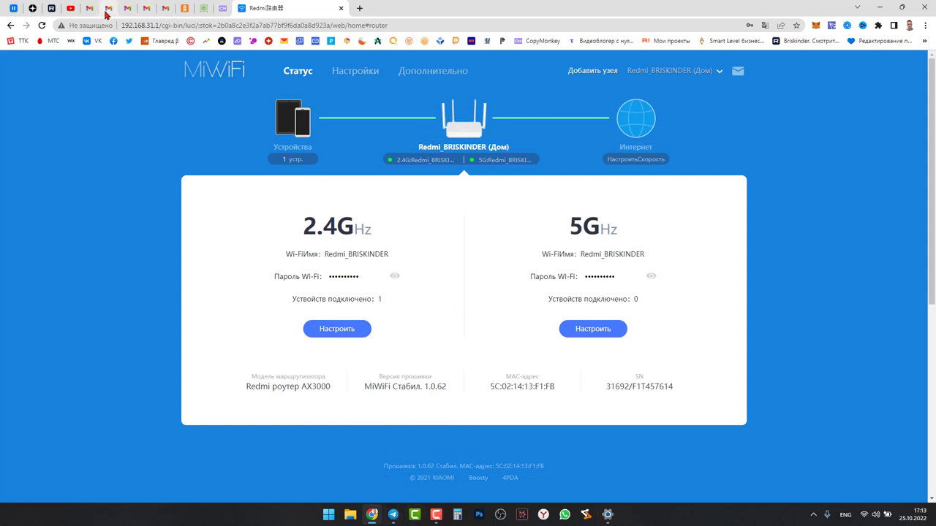
Step: Switch to the YouTube tab and go to the account's own channel via Мой канал
left_click(72, 10)
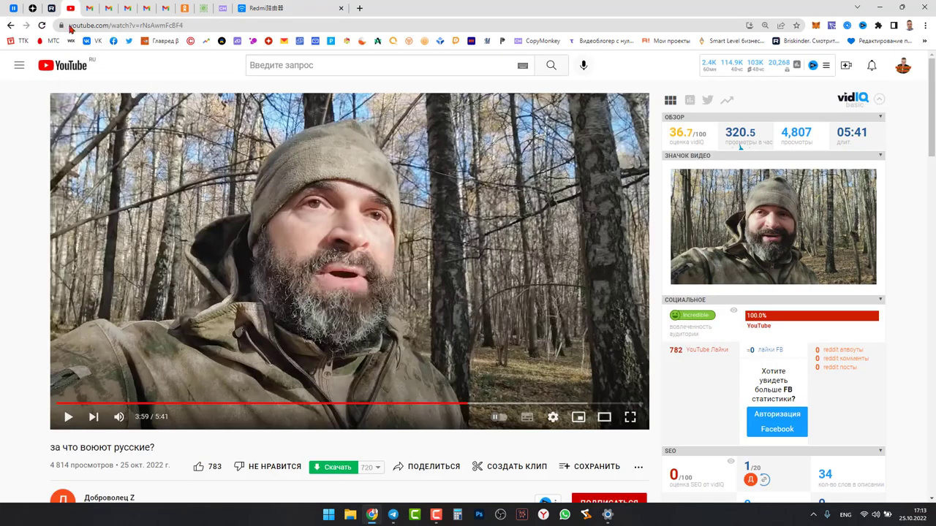
left_click(903, 65)
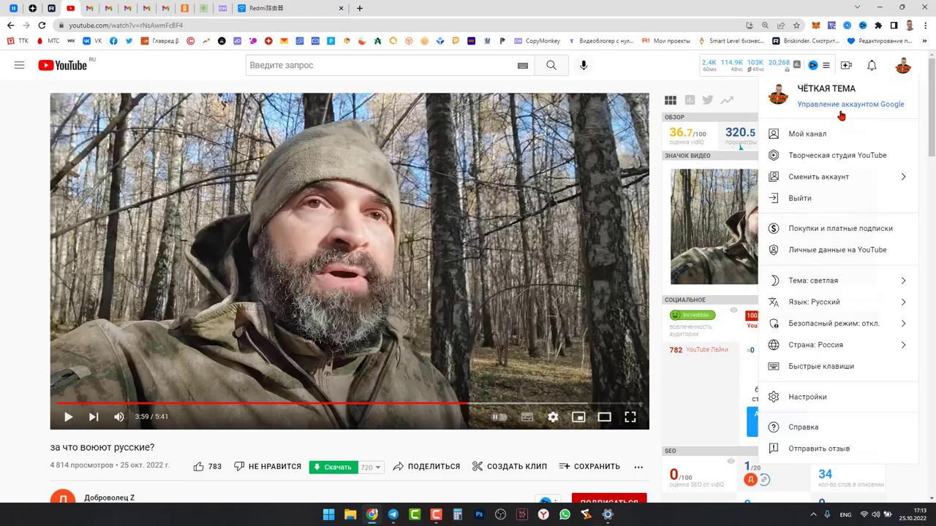
left_click(817, 132)
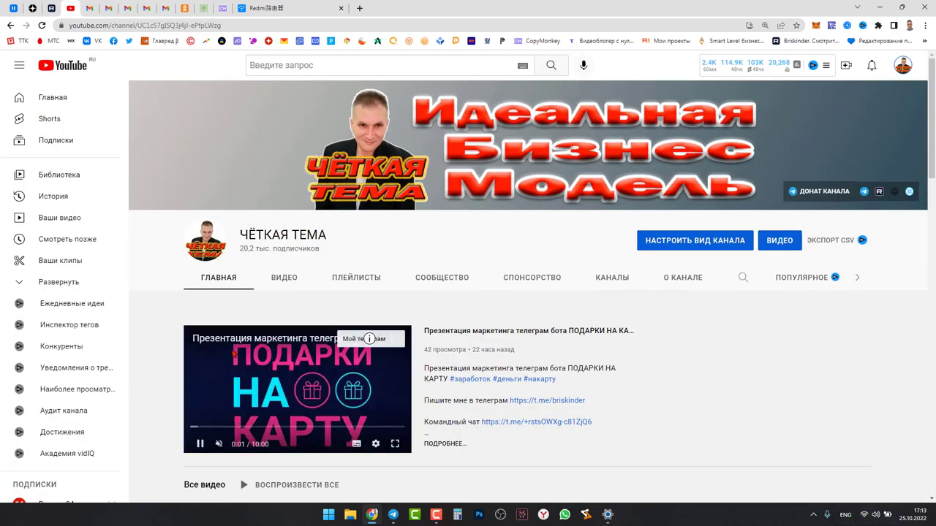
left_click(864, 516)
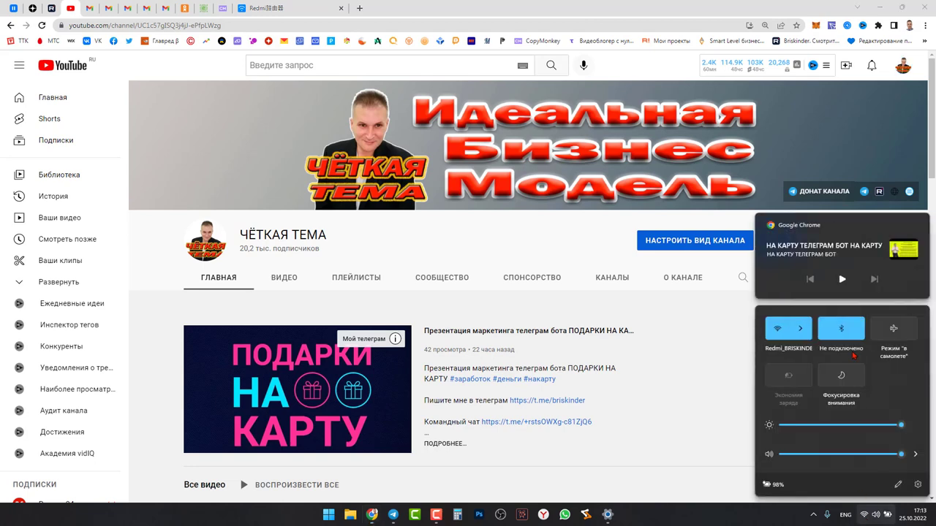
Step: Review the Redmi_BRISKINDER connection properties: Wi-Fi 6, 2.4 GHz channel 11, IPv4 192.168.31.228
left_click(800, 329)
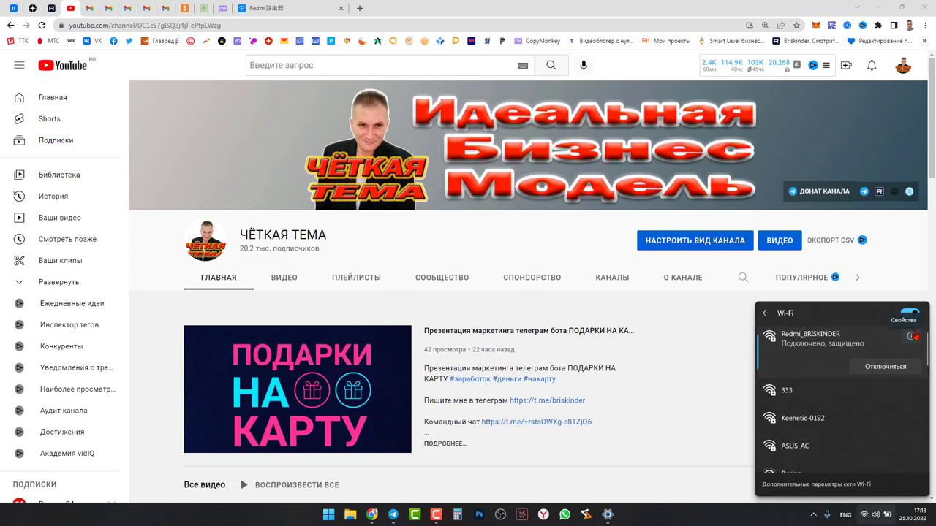
left_click(912, 338)
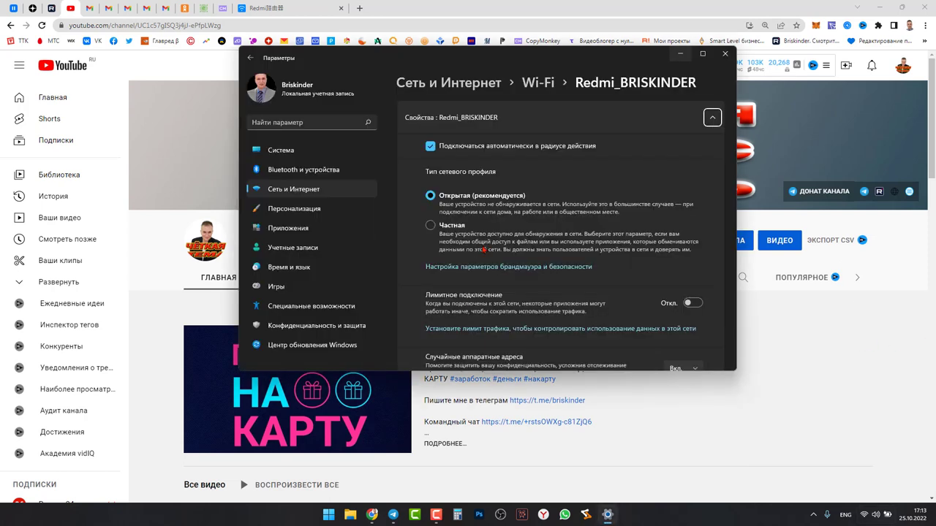
scroll(553, 233, "down", 3)
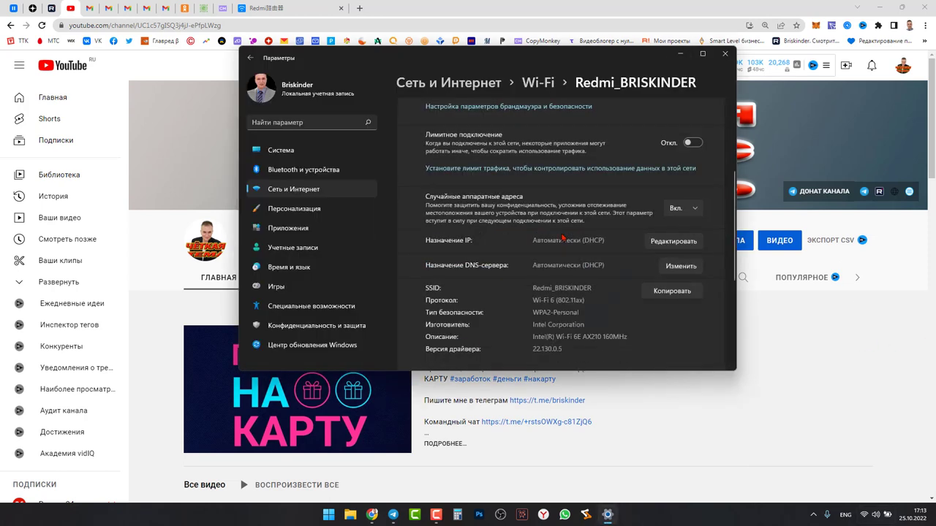
scroll(510, 295, "down", 3)
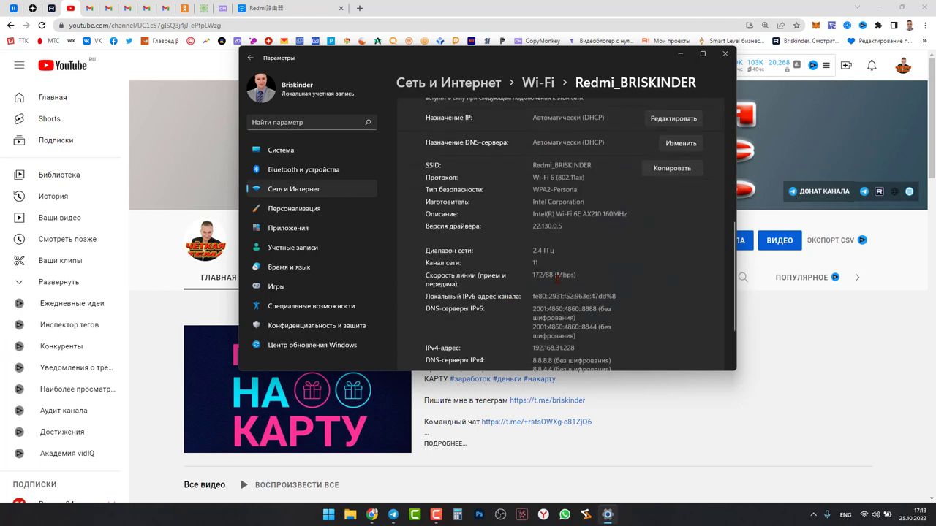
left_click(837, 369)
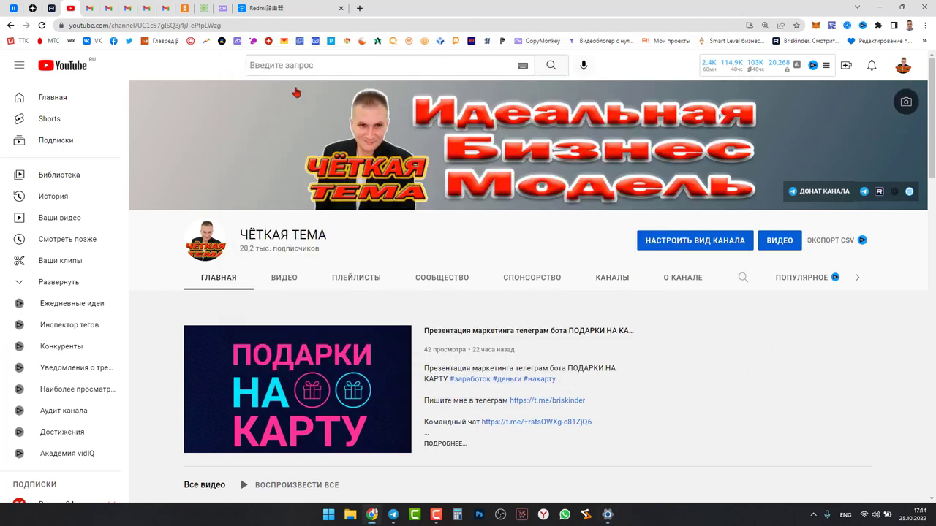
Step: In a new tab, search Google for скорость интернета and open Speedtest by Ookla
left_click(359, 8)
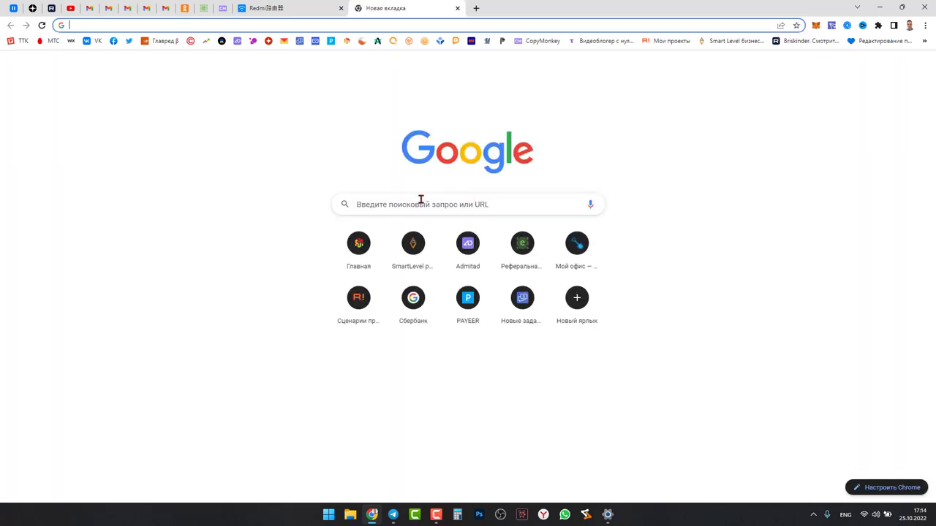
left_click(420, 199)
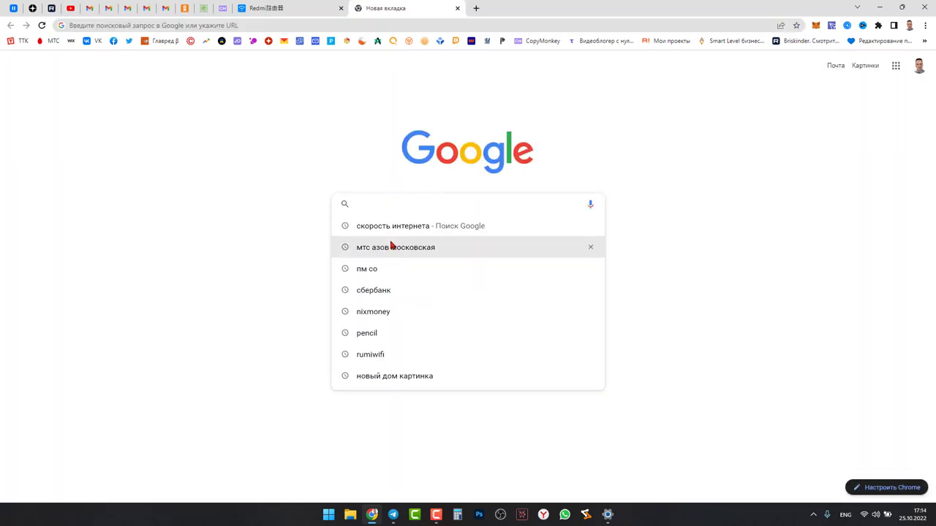
left_click(397, 226)
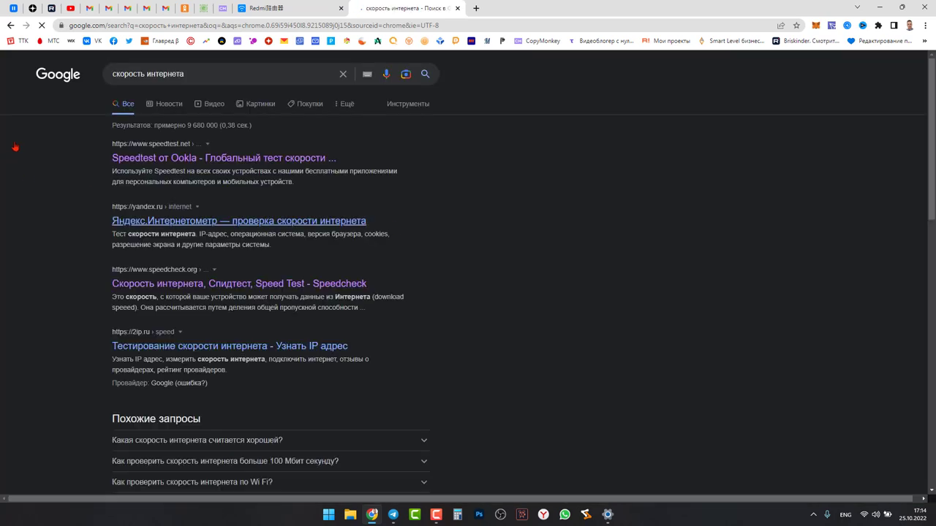
left_click(166, 164)
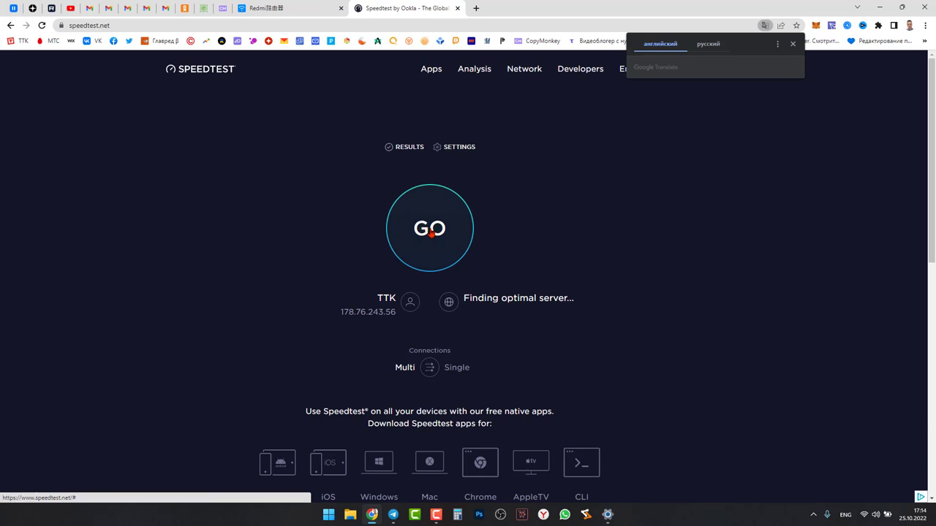
Step: Start the Speedtest run against the Rostelecom server in Rostov-on-Don
left_click(430, 231)
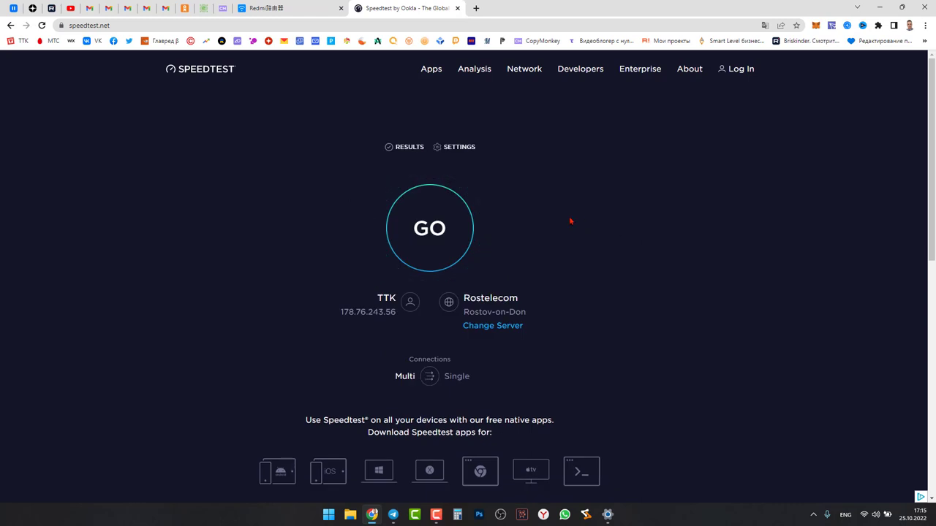
left_click(422, 231)
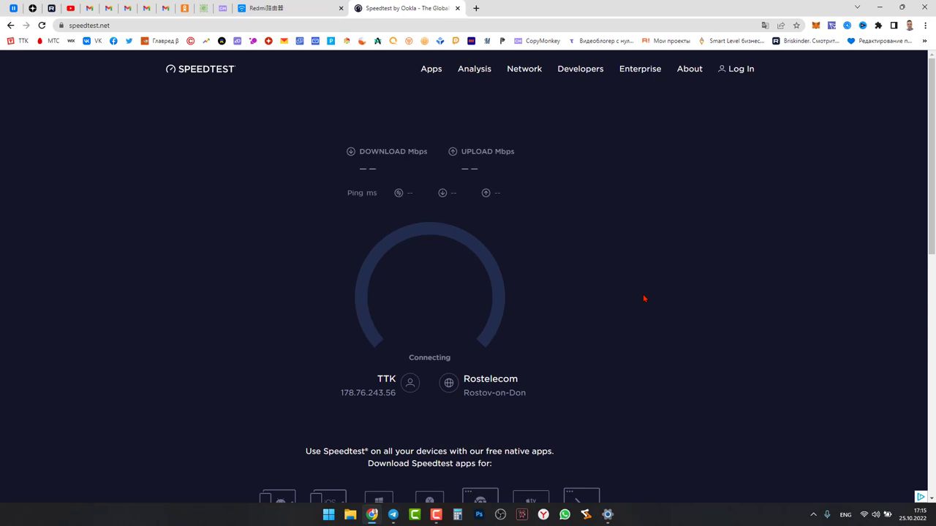